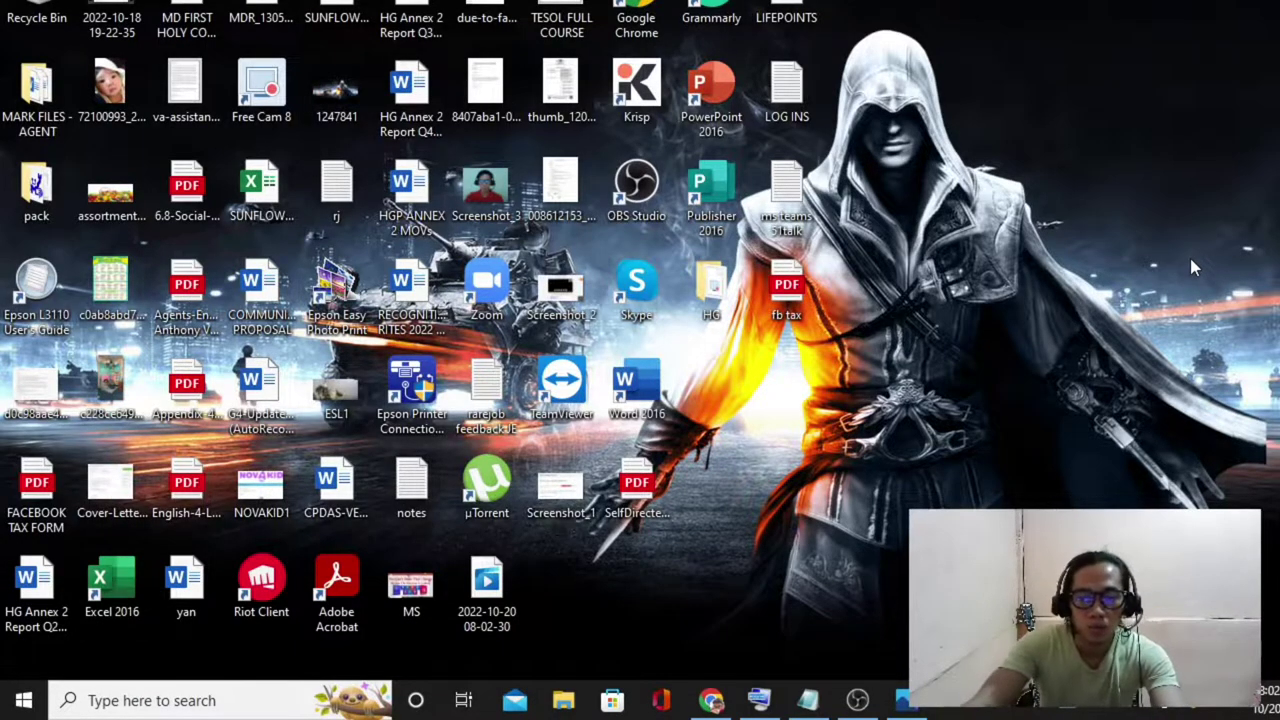
Bring up the PowerPoint error and the Notepad notes, and highlight the typing and modification symptoms
left_click(918, 706)
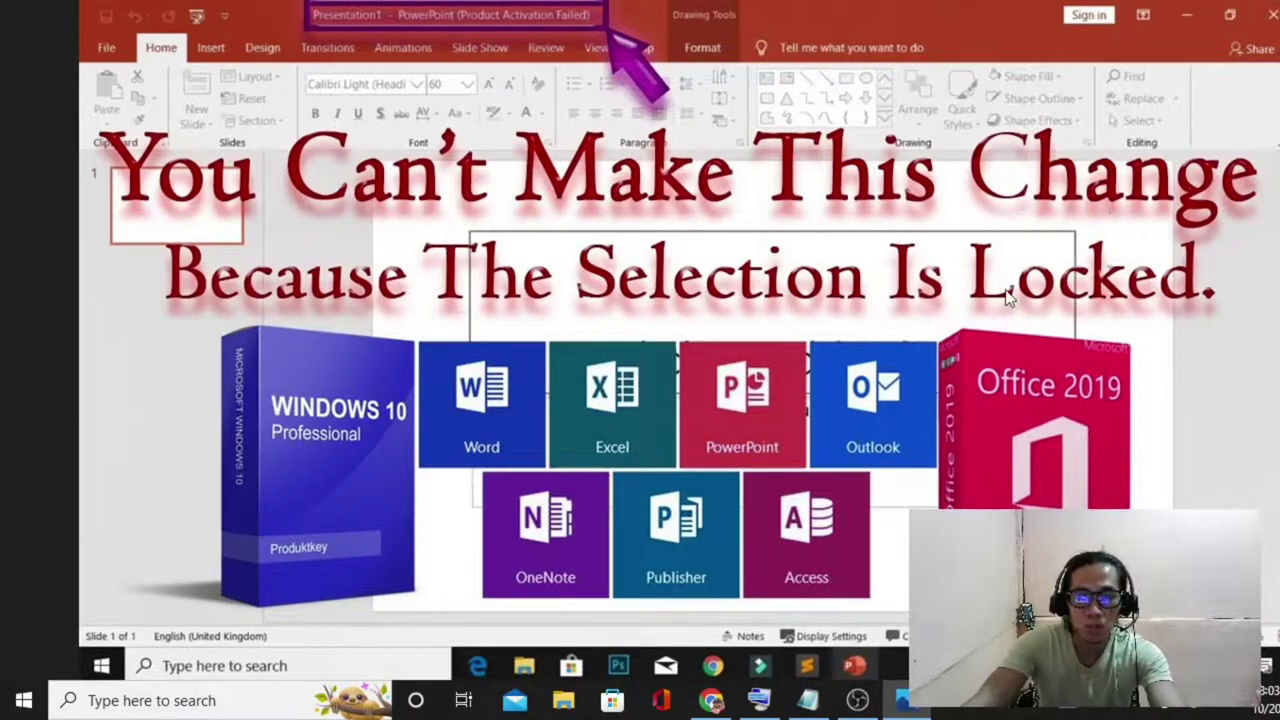
left_click(808, 700)
left_click(1144, 180)
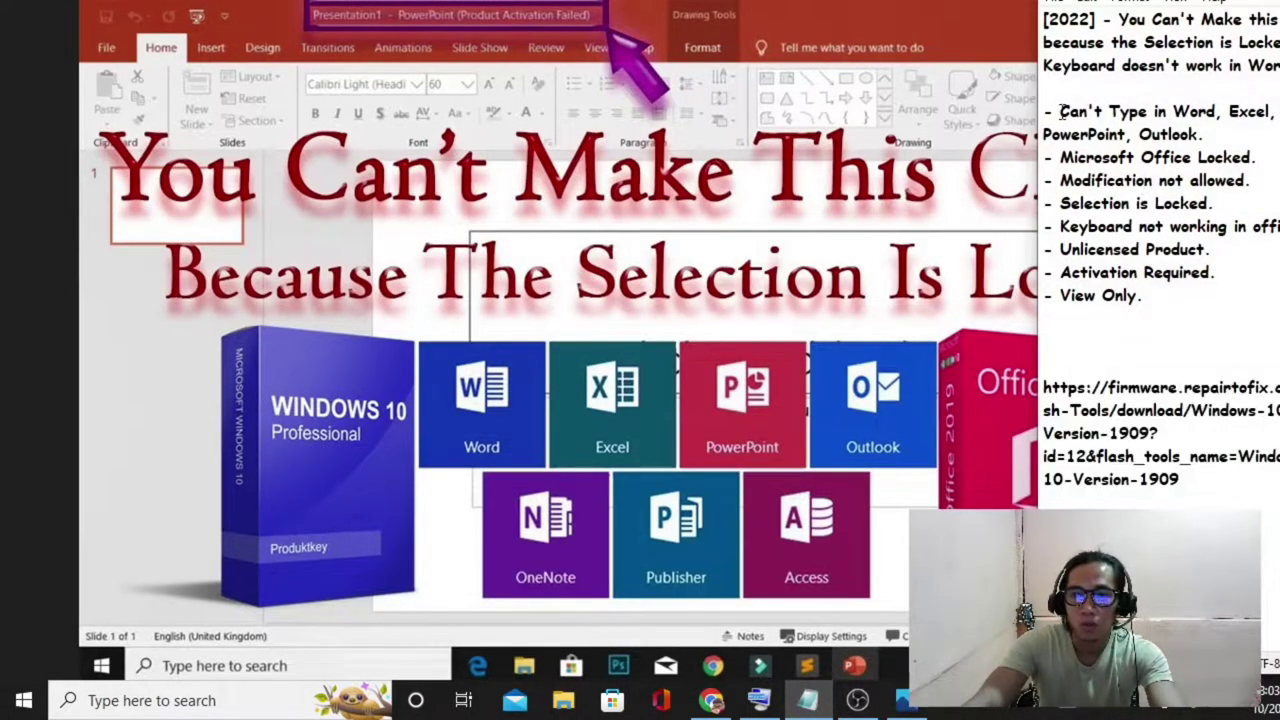
left_click_drag(1061, 111, 1278, 112)
left_click_drag(1044, 134, 1206, 134)
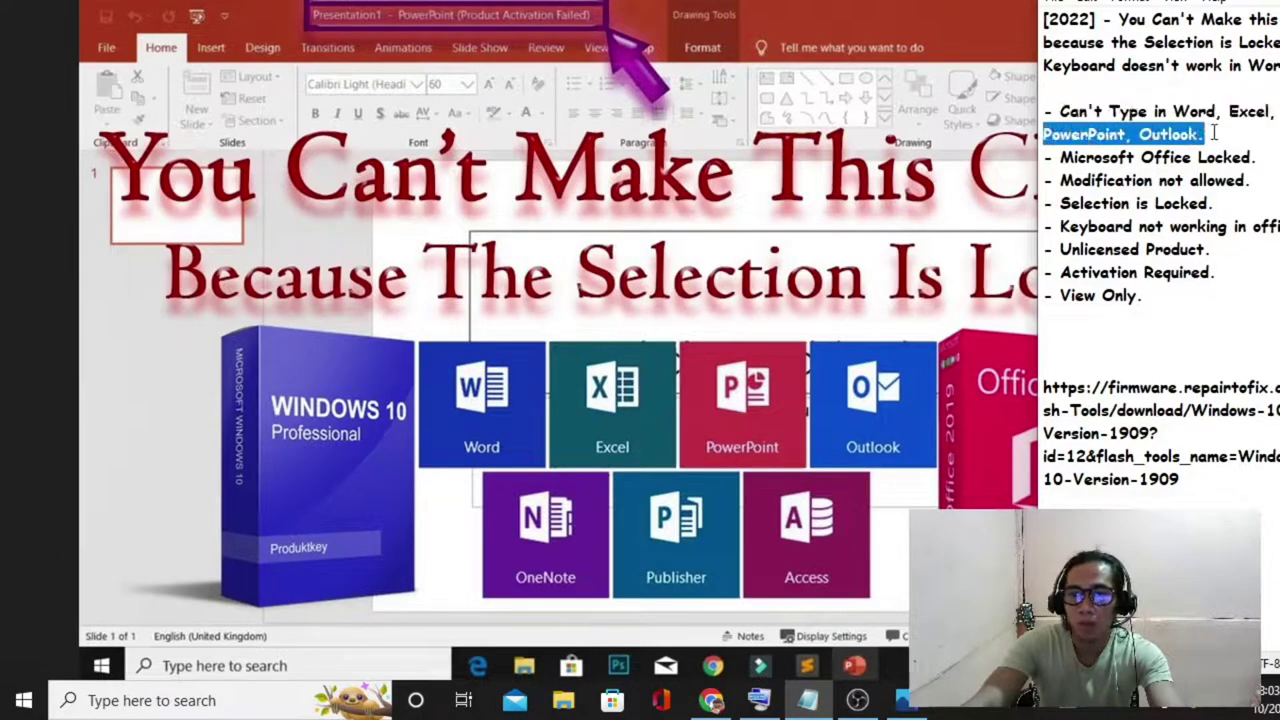
left_click_drag(1060, 181, 1248, 184)
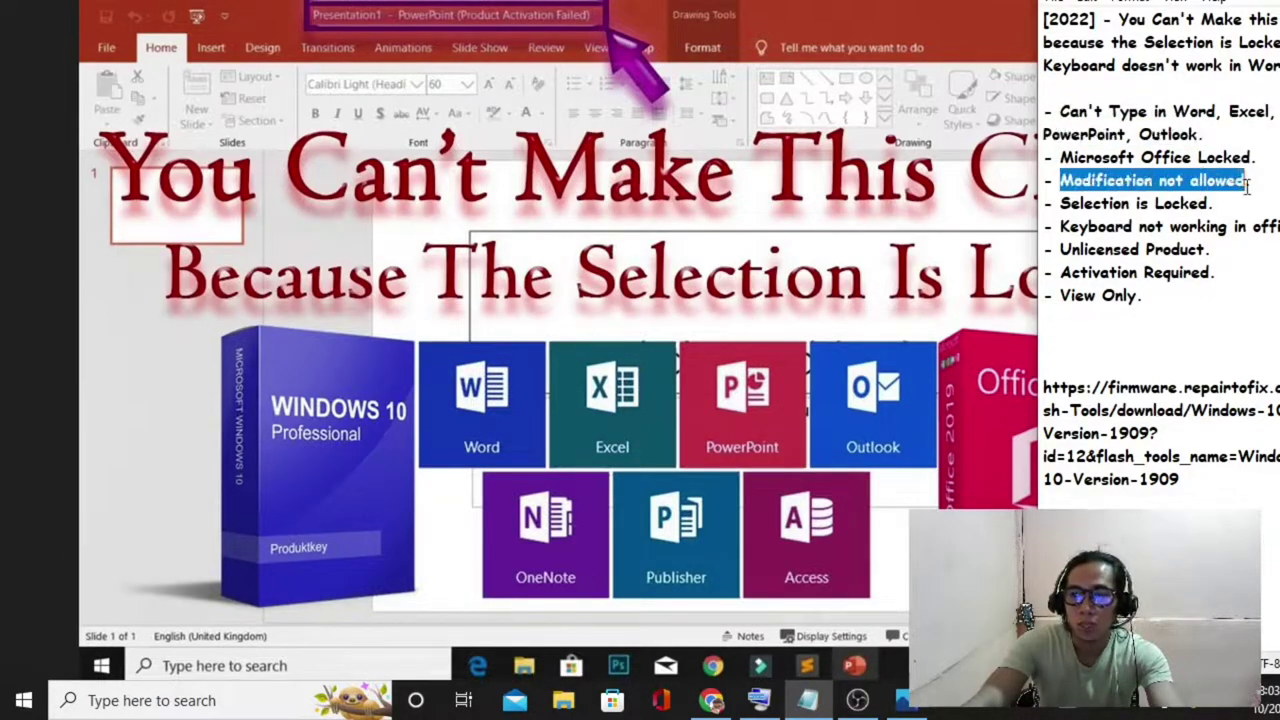
Highlight Selection is Locked, keyboard, Unlicensed, Activation Required and View Only, then the whole list
left_click_drag(1060, 203, 1214, 204)
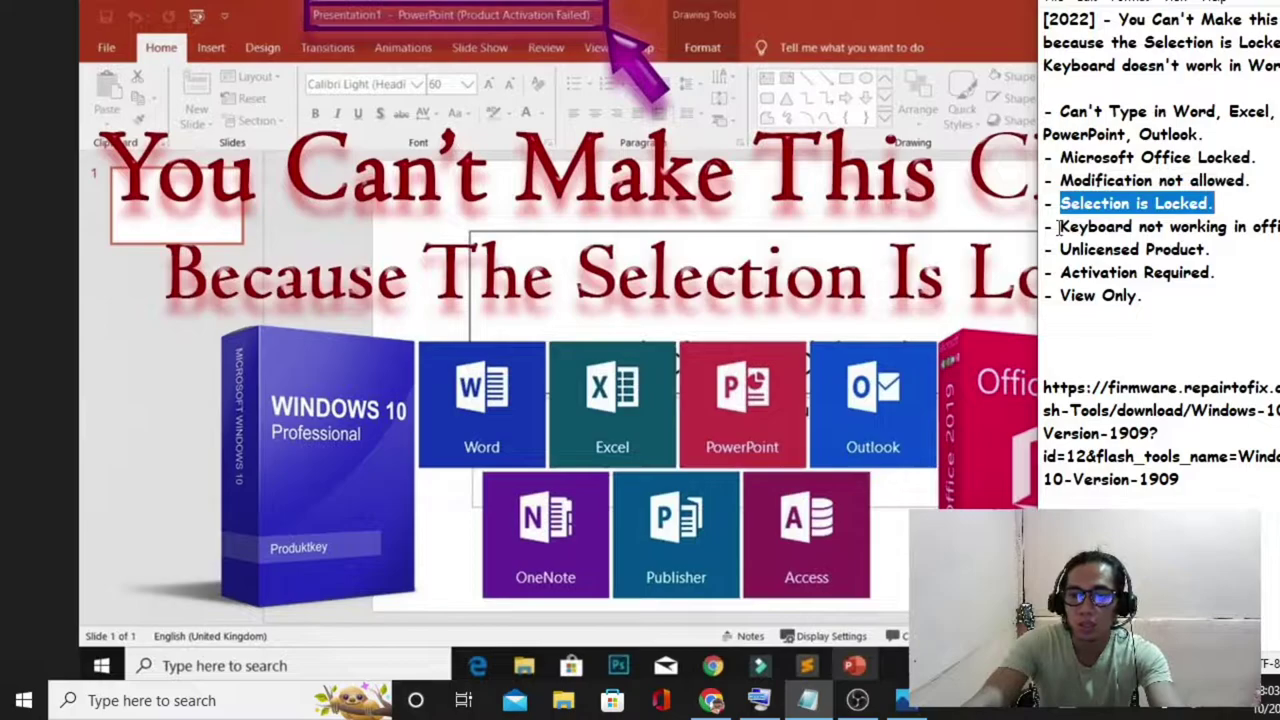
left_click_drag(1059, 227, 1278, 228)
left_click_drag(1060, 250, 1211, 253)
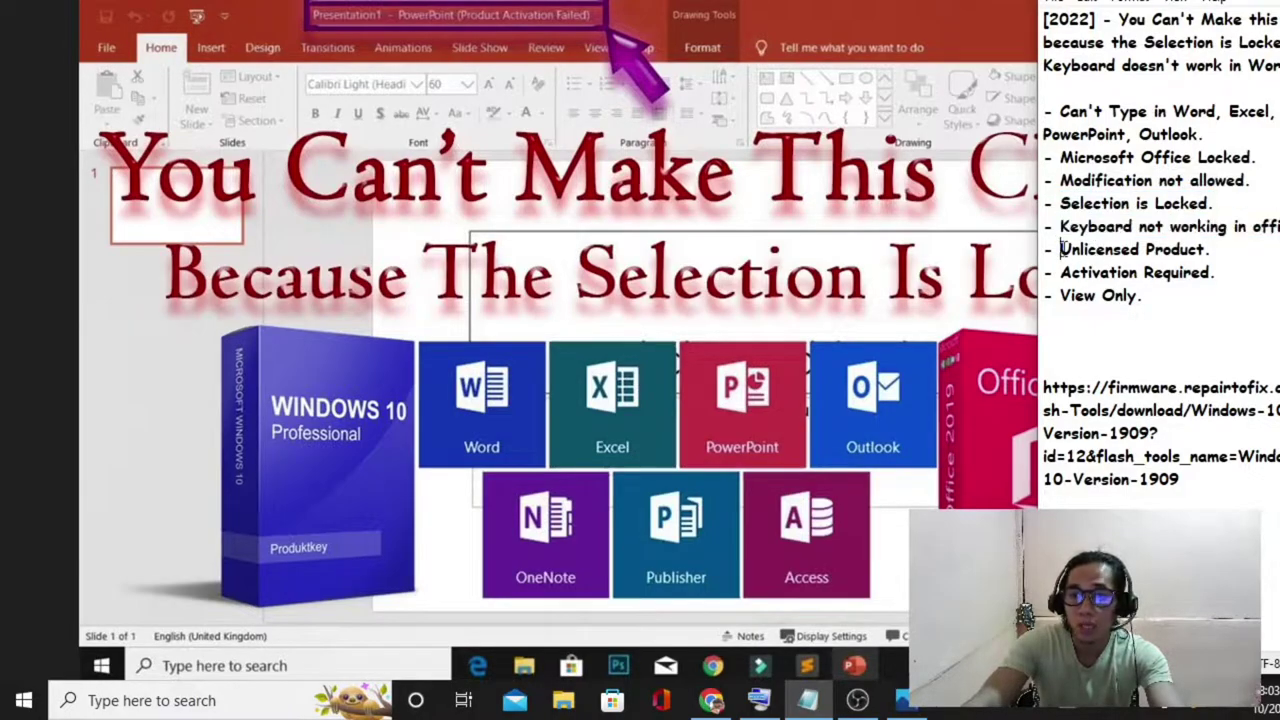
left_click_drag(1061, 272, 1220, 275)
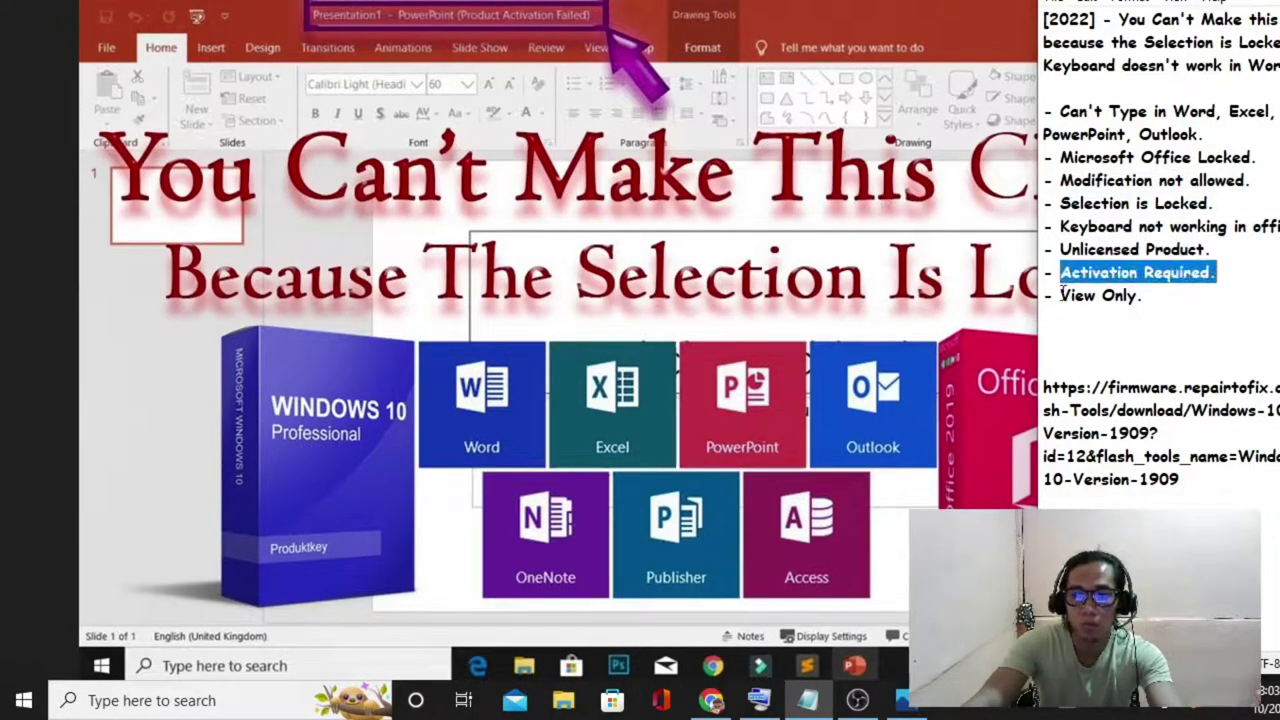
left_click_drag(1061, 295, 1146, 297)
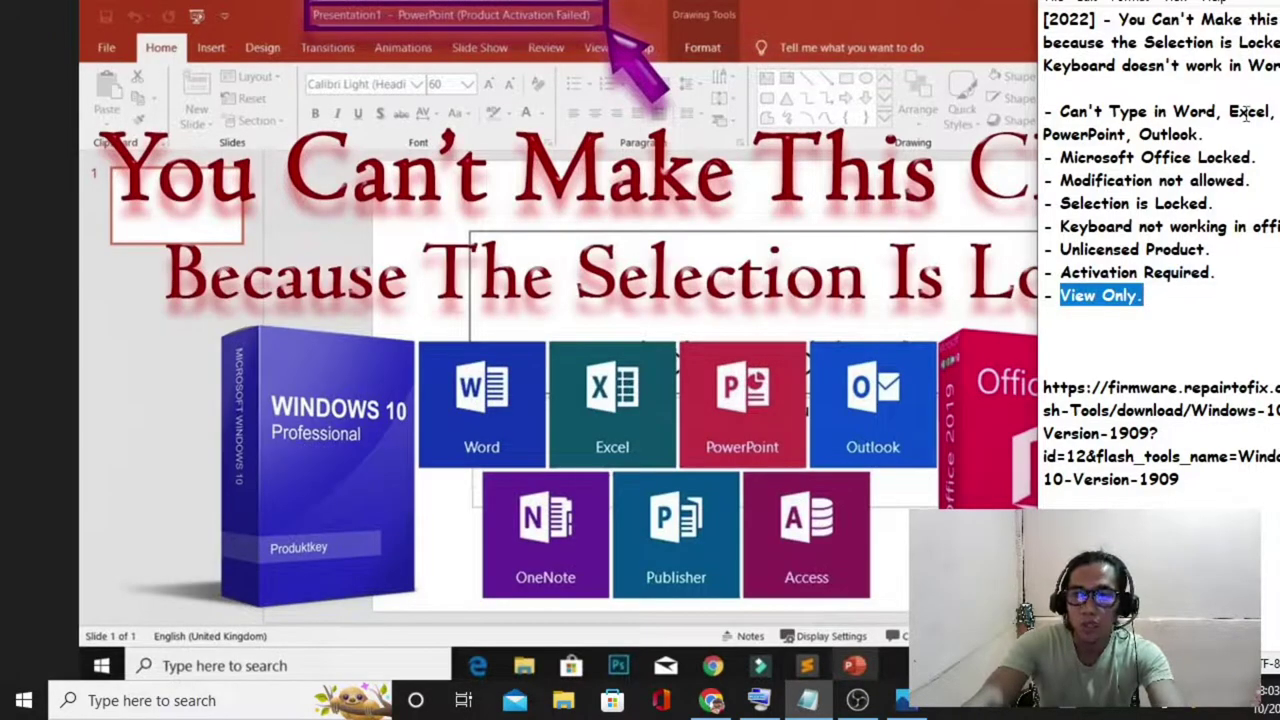
mouse_move(1055, 110)
left_mouse_down()
mouse_move(1210, 250)
mouse_move(1231, 298)
left_mouse_up()
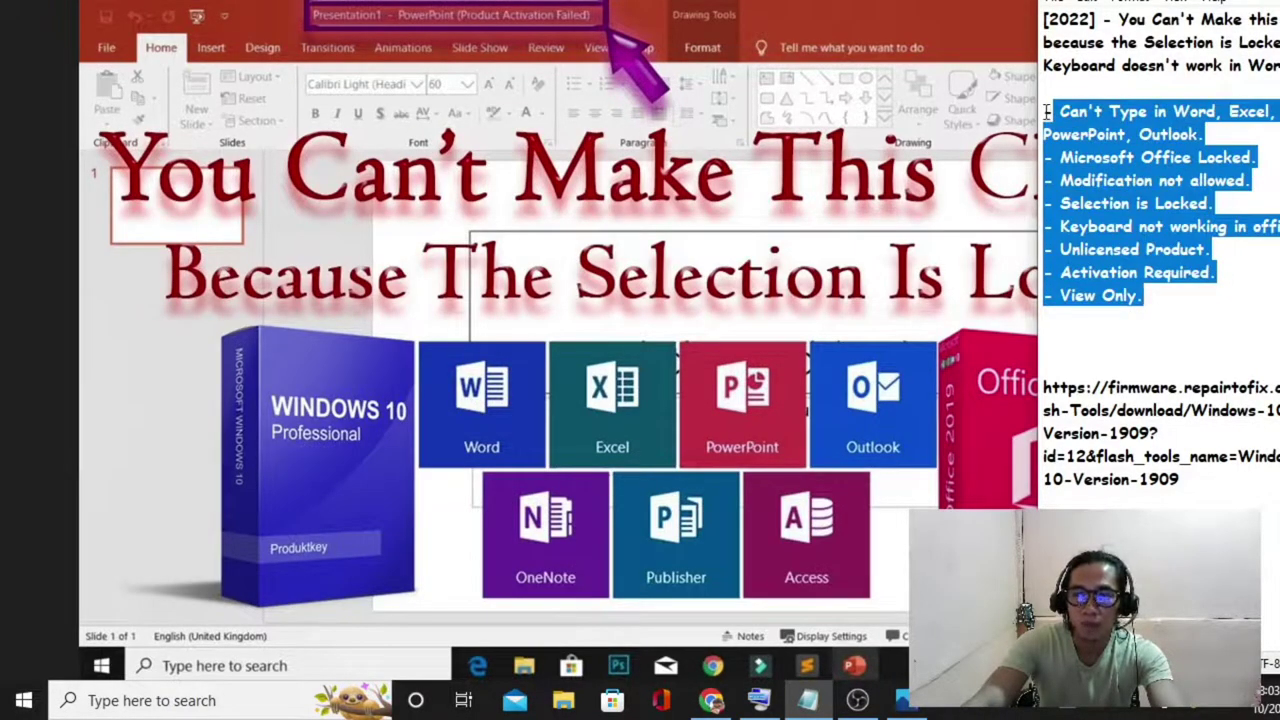
mouse_move(1047, 111)
left_mouse_down()
mouse_move(1210, 272)
mouse_move(1213, 300)
left_mouse_up()
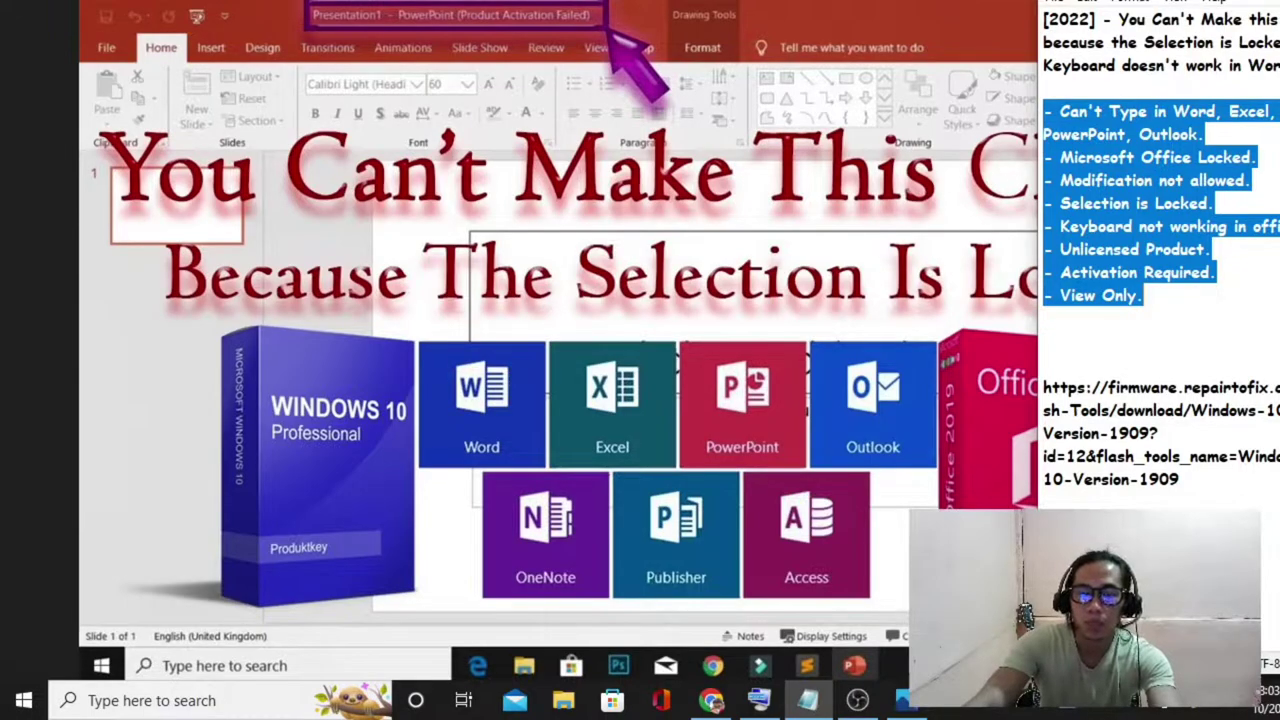
Put the Notepad notes window away to reveal the desktop
left_click(556, 337)
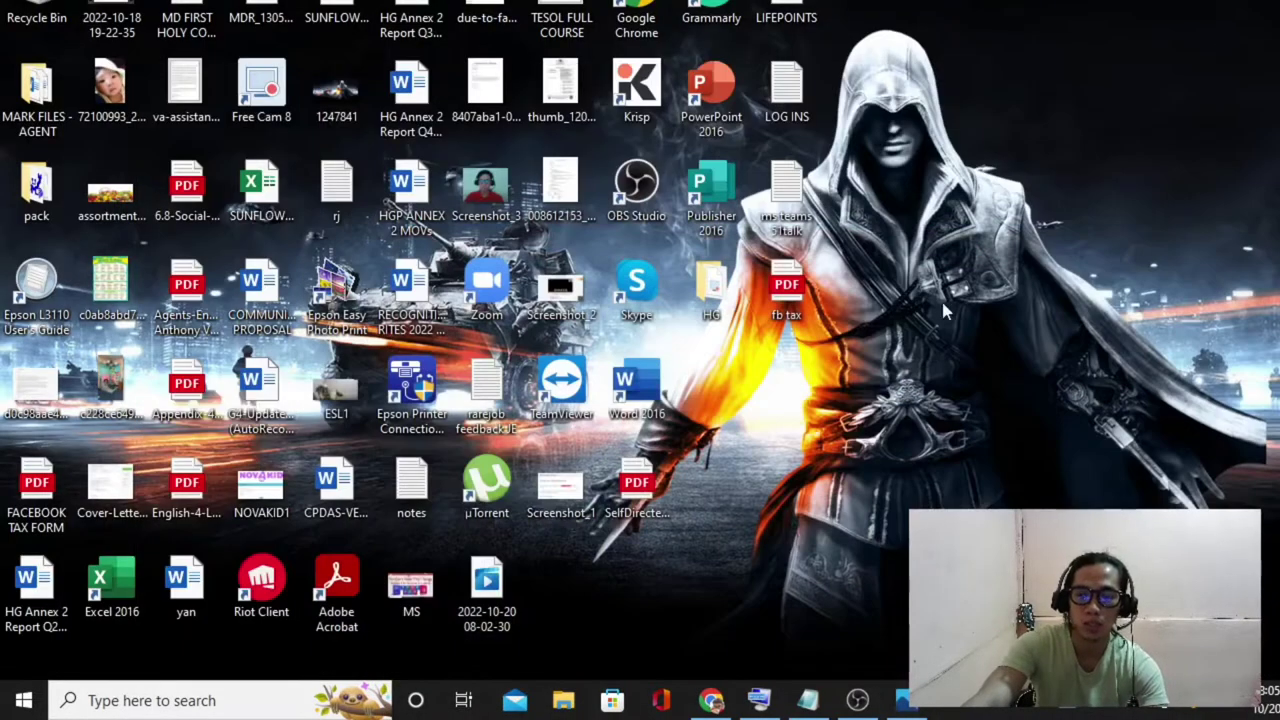
right_click(977, 274)
left_click(1031, 334)
right_click(1035, 115)
left_click(1080, 163)
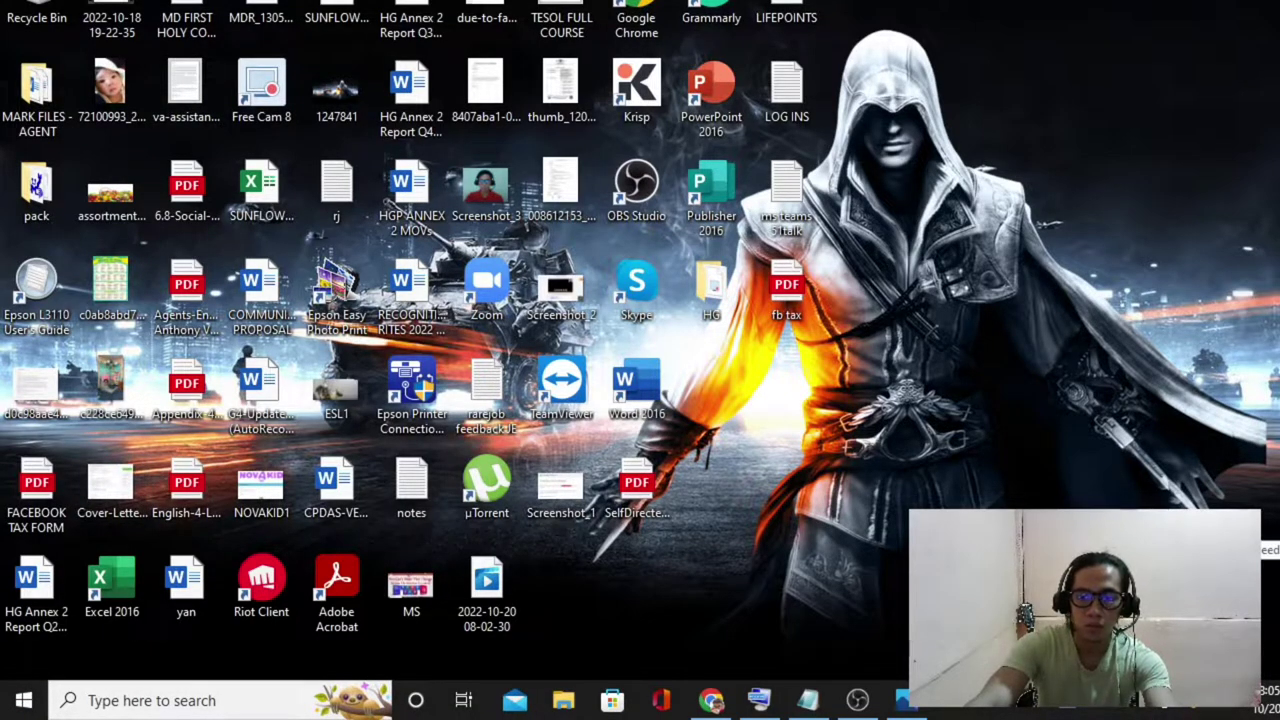
From Start, launch Settings and go to Update & Security > Windows Security
left_click(24, 701)
left_click(28, 608)
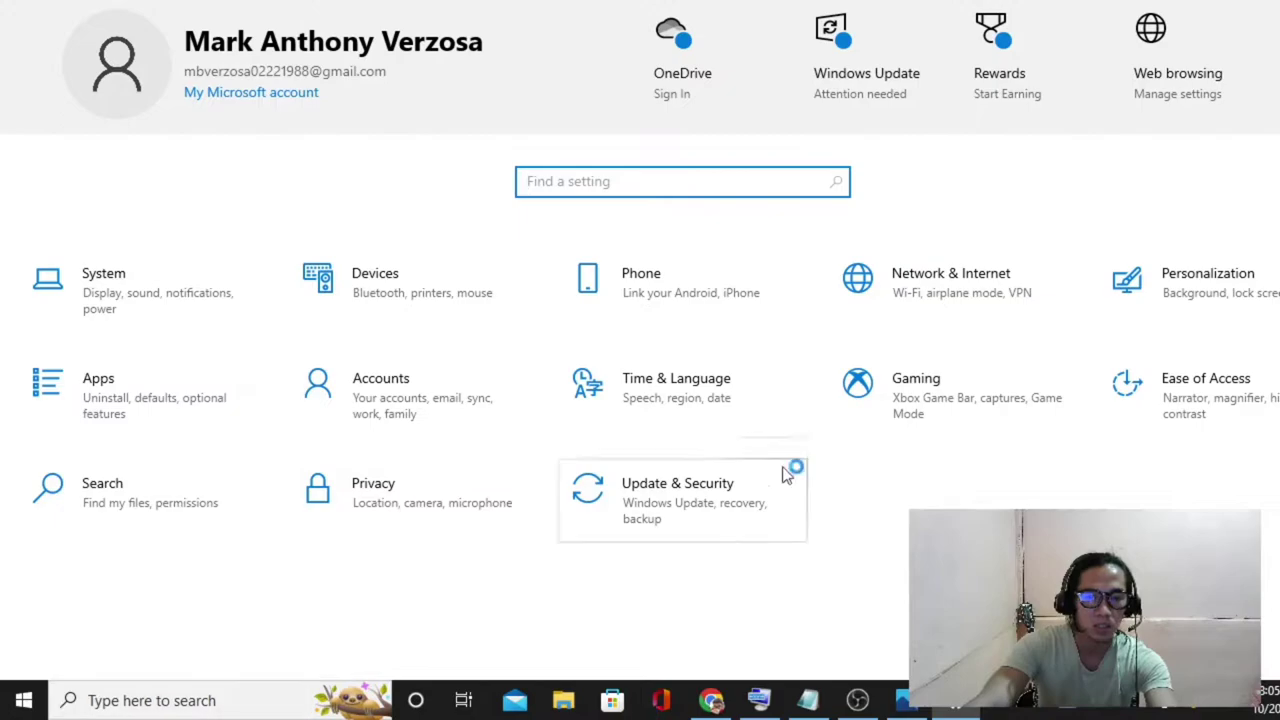
left_click(678, 510)
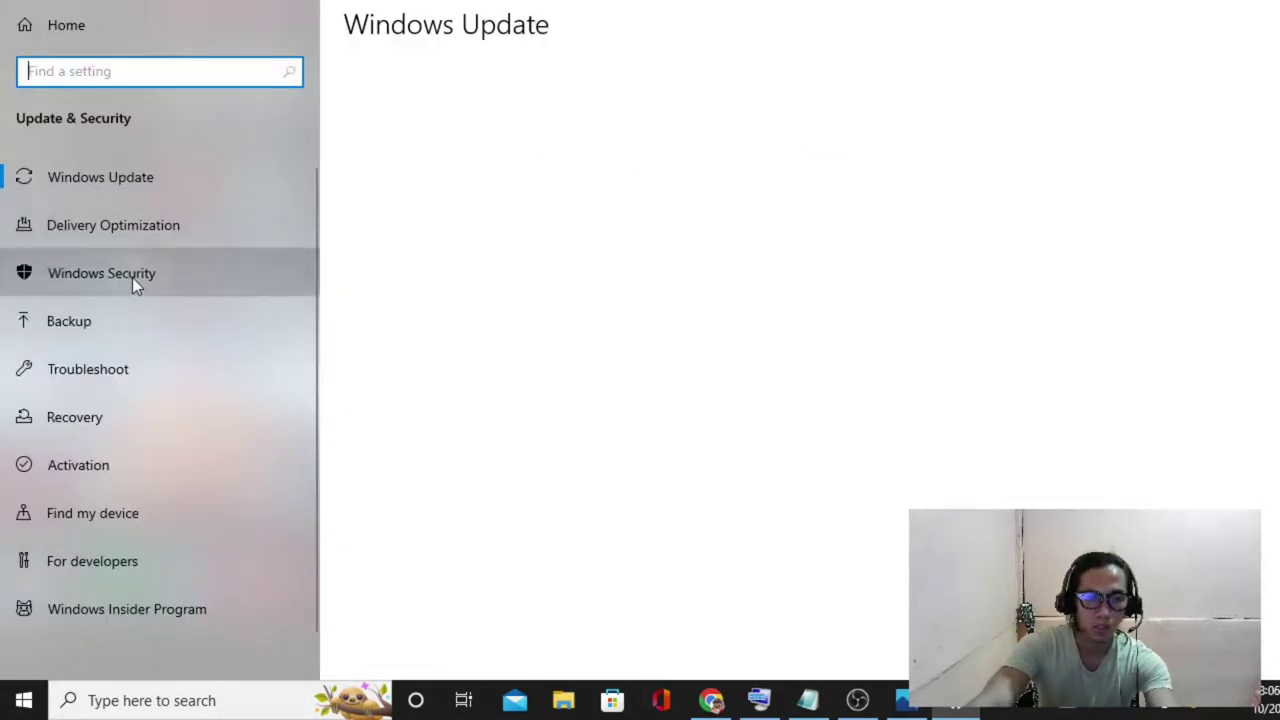
left_click(132, 277)
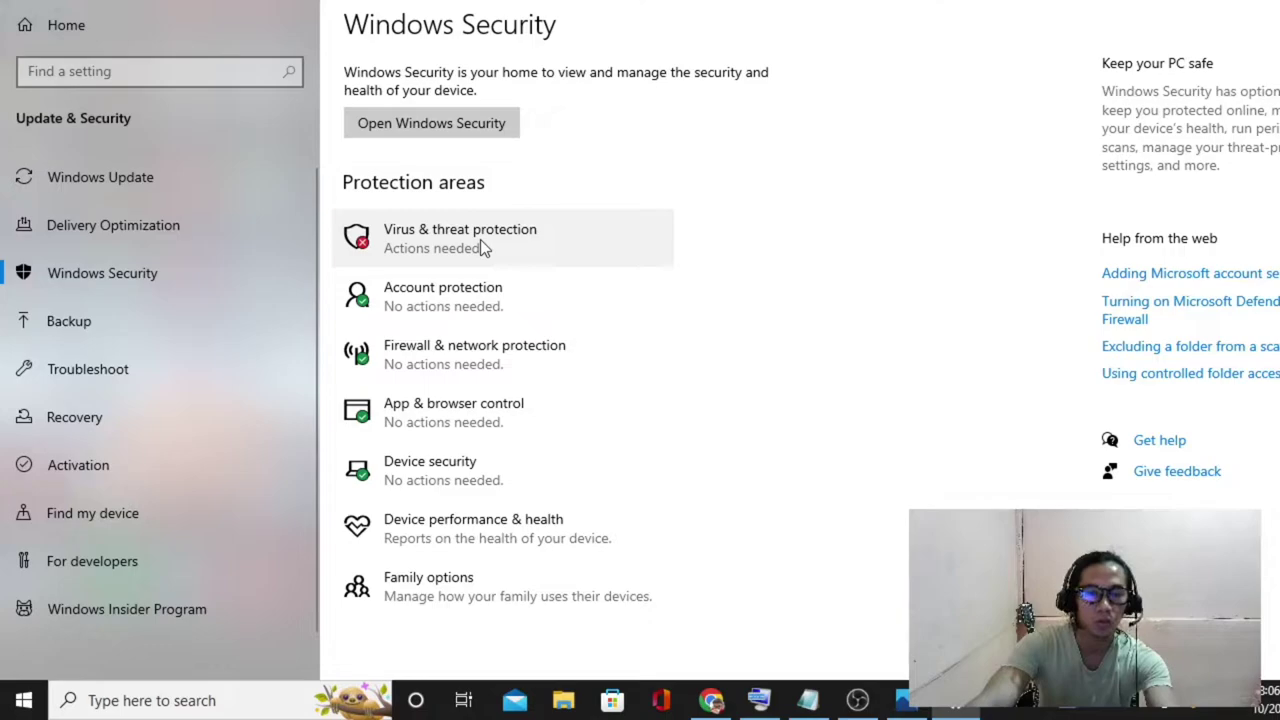
Open Virus & threat protection settings and toggle the four protection switches
left_click(478, 245)
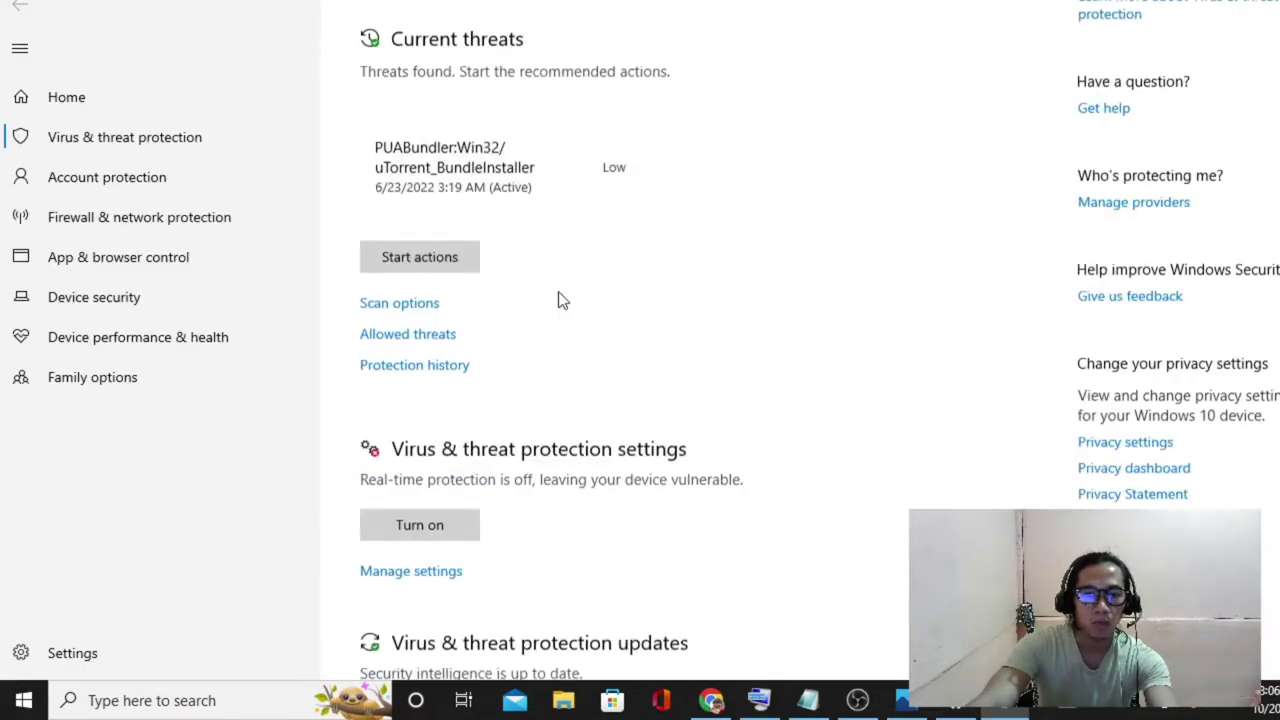
scroll(480, 335, "down", 3)
left_click(400, 370)
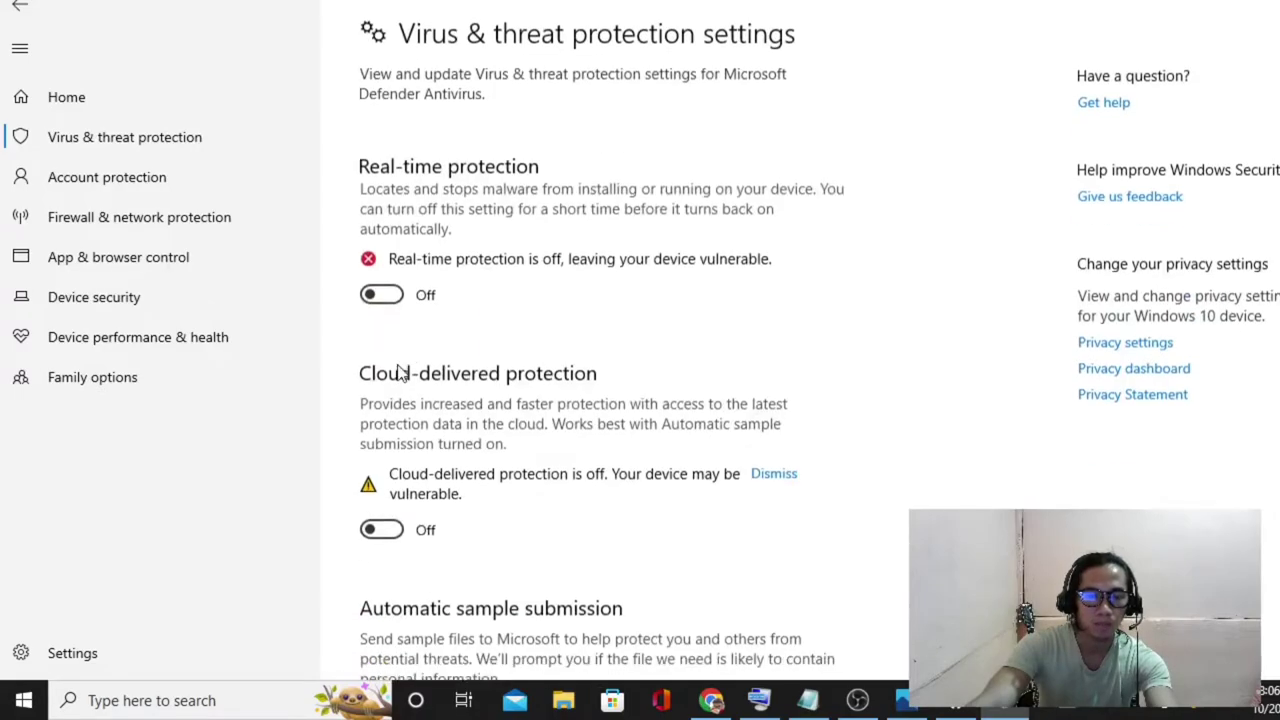
left_click(386, 288)
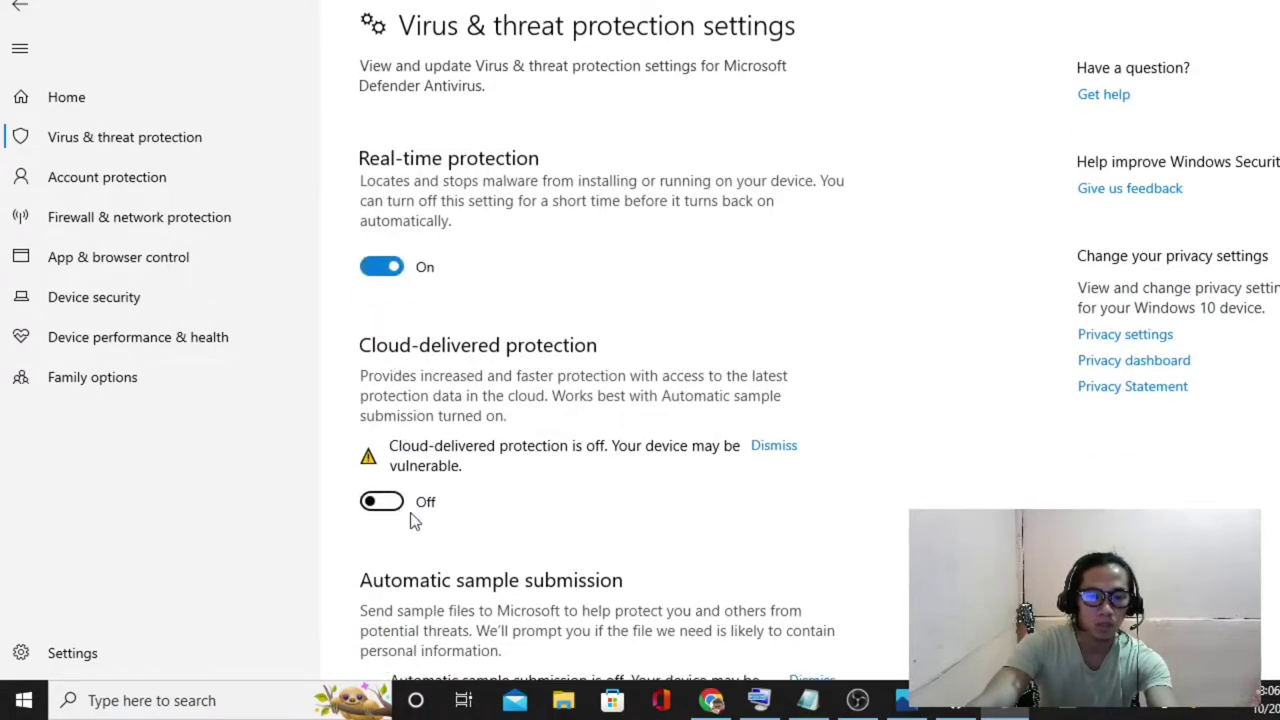
left_click(395, 520)
scroll(450, 500, "down", 2)
left_click(392, 488)
scroll(540, 465, "down", 3)
left_click(383, 453)
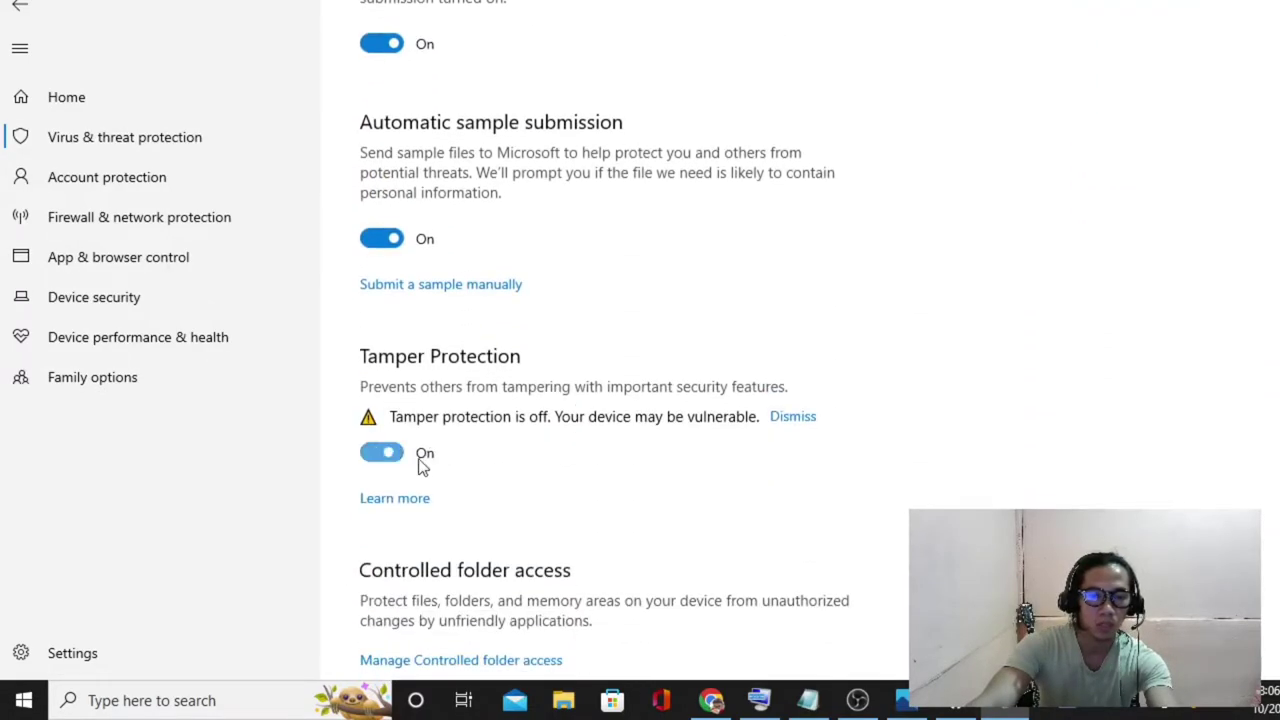
scroll(687, 470, "down", 1)
scroll(687, 470, "up", 5)
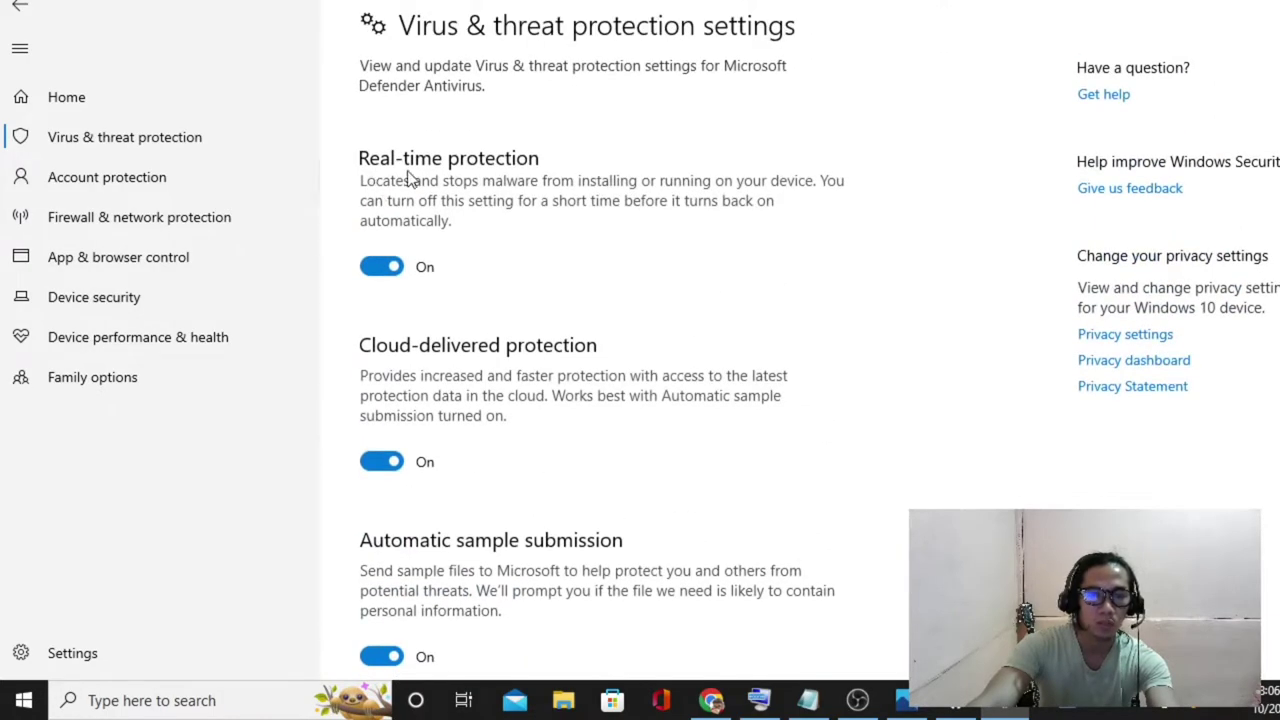
Turn off real-time, cloud-delivered, automatic sample submission and Tamper Protection
left_click(385, 272)
scroll(430, 203, "down", 2)
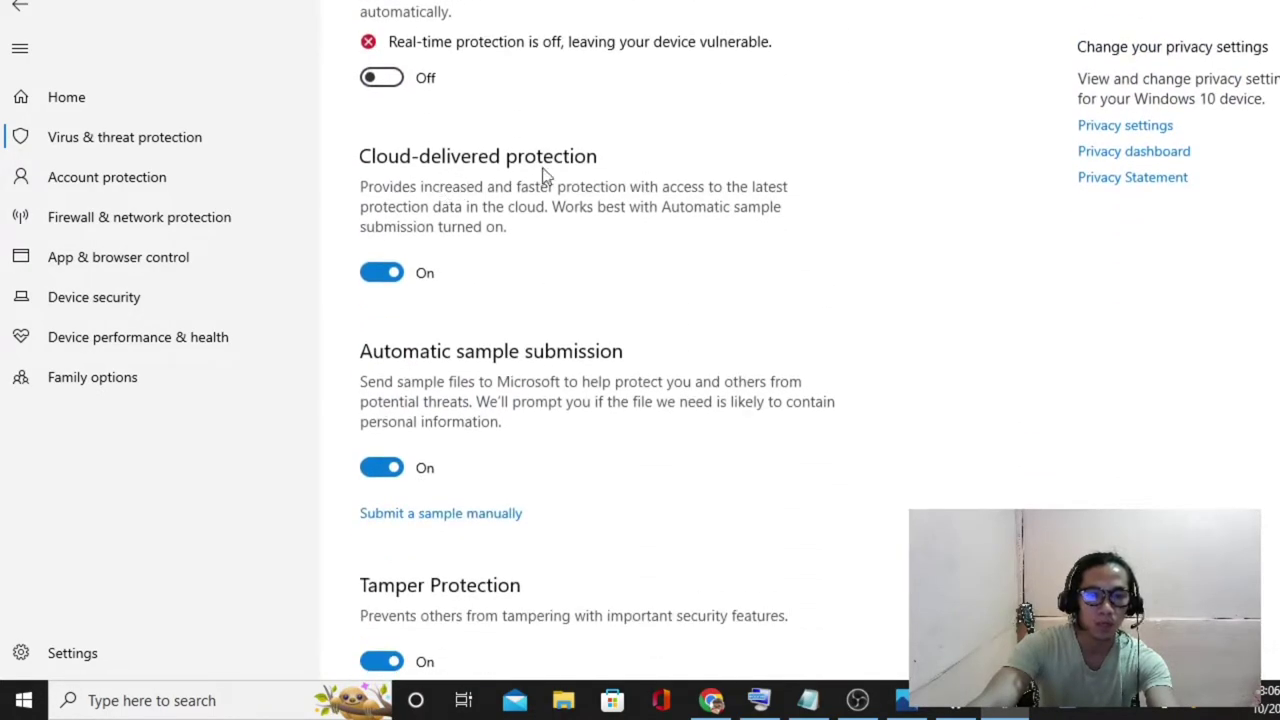
left_click(378, 274)
scroll(652, 379, "down", 2)
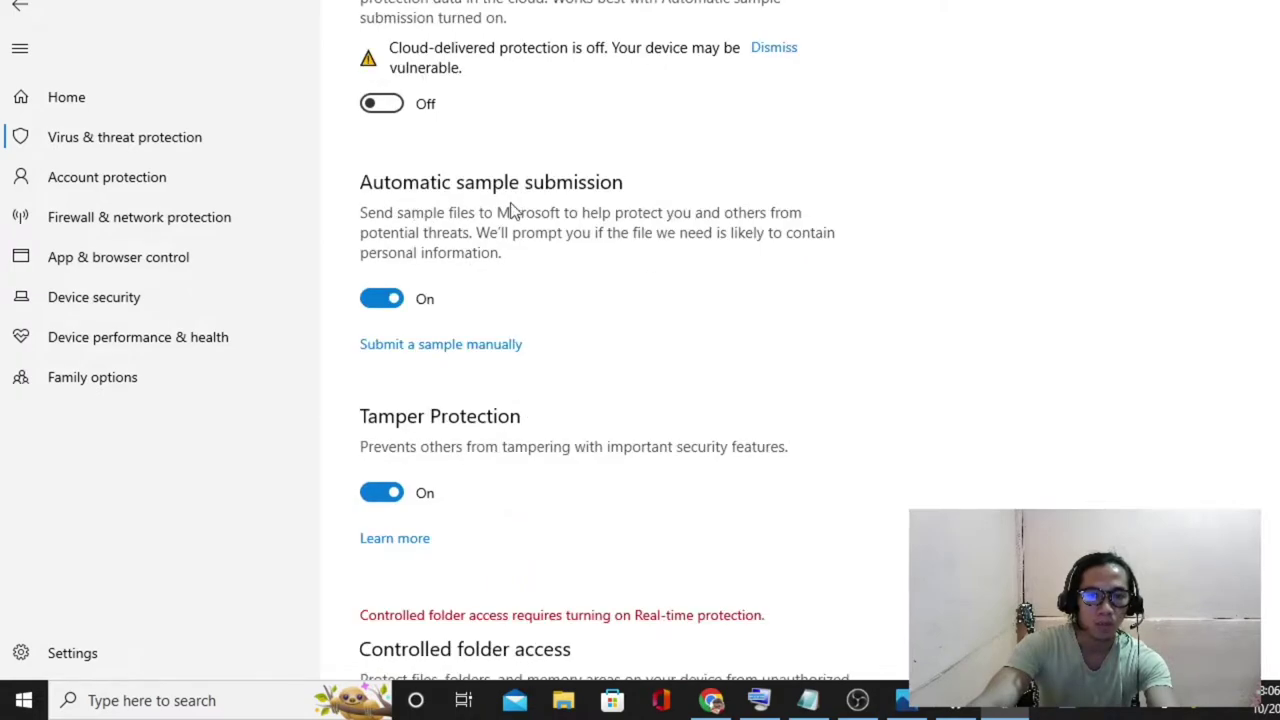
left_click(382, 297)
scroll(608, 371, "down", 2)
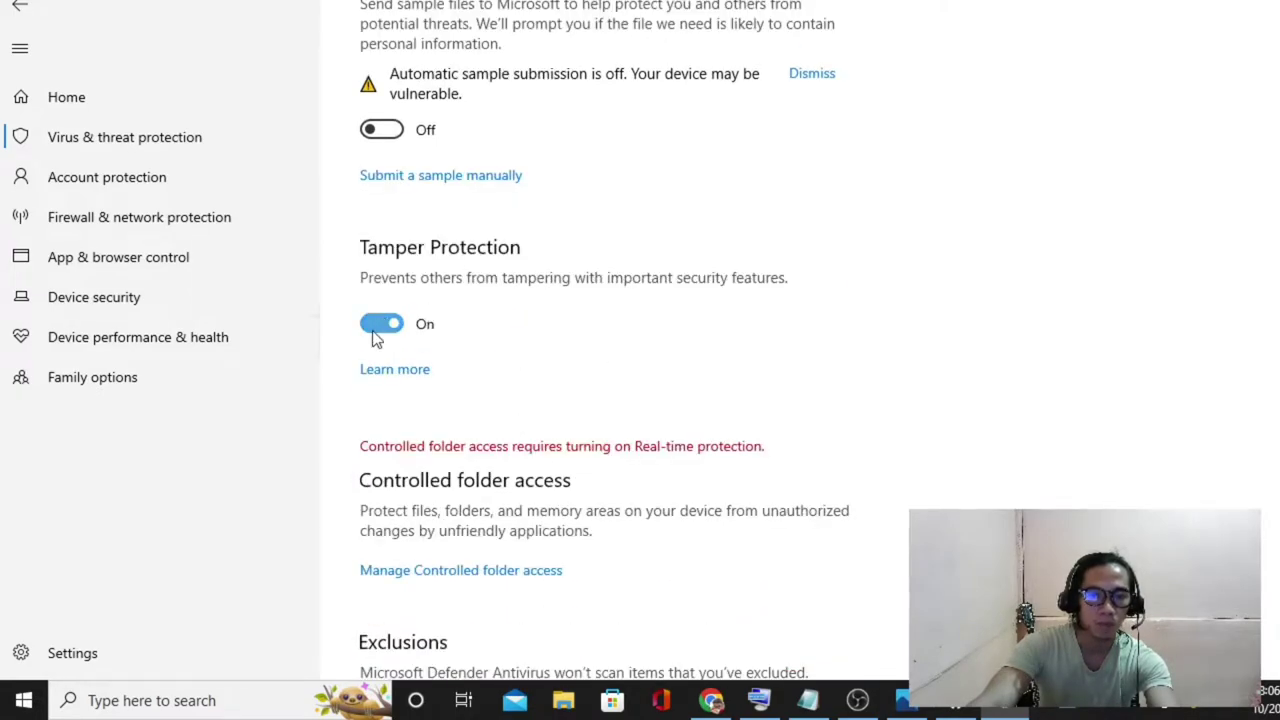
left_click(380, 325)
scroll(714, 380, "down", 3)
scroll(714, 380, "up", 1)
scroll(716, 383, "up", 6)
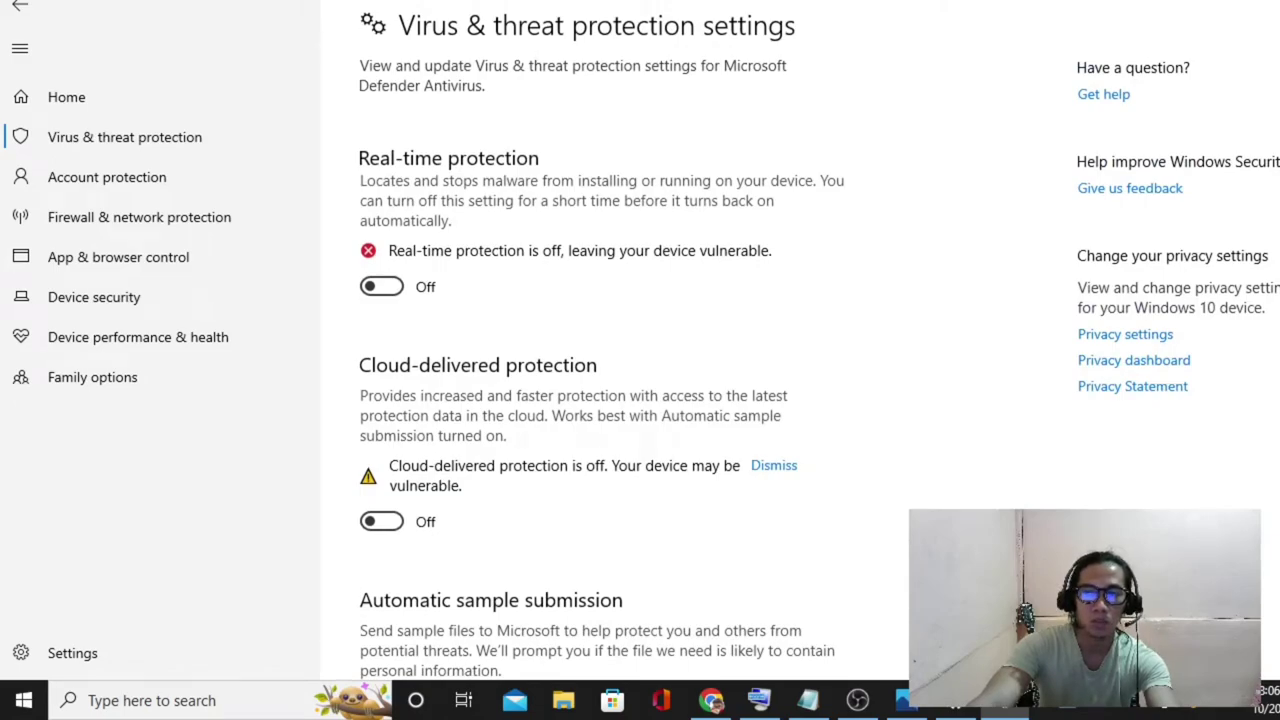
Close Windows Security with Alt+F4 and refresh the desktop twice
key("alt+F4")
key("alt+F4")
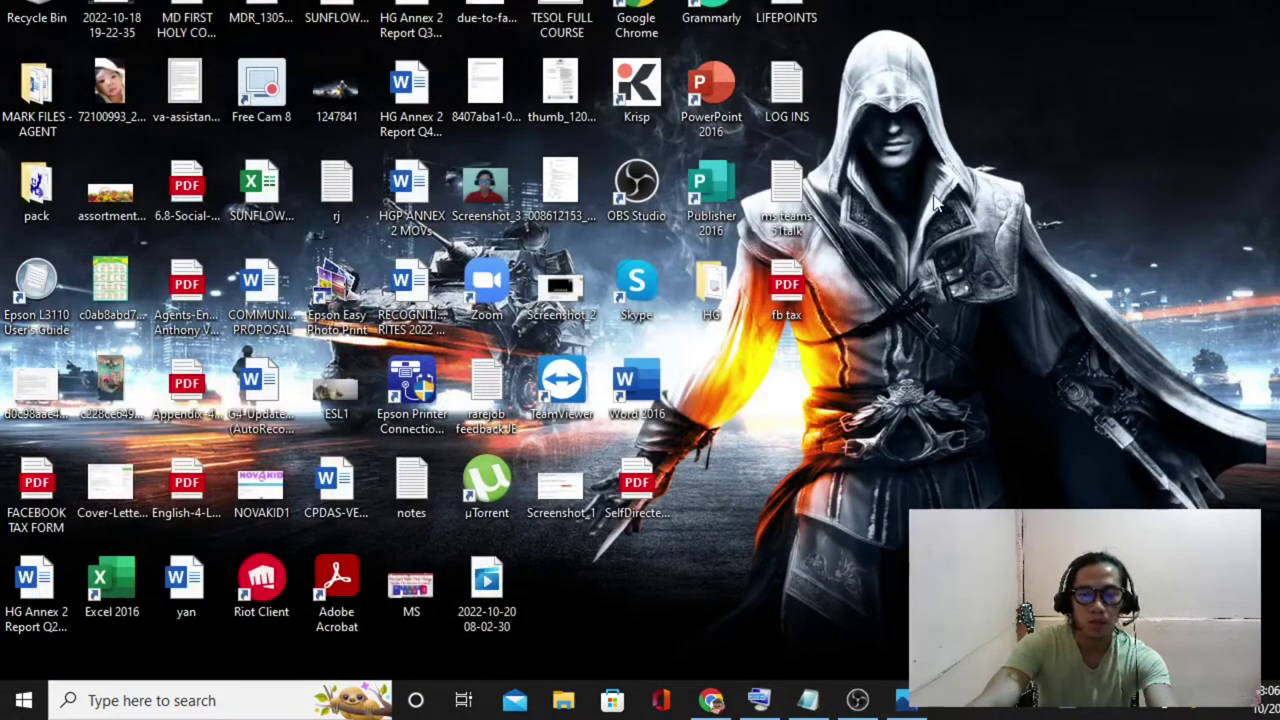
right_click(930, 193)
left_click(986, 251)
right_click(934, 92)
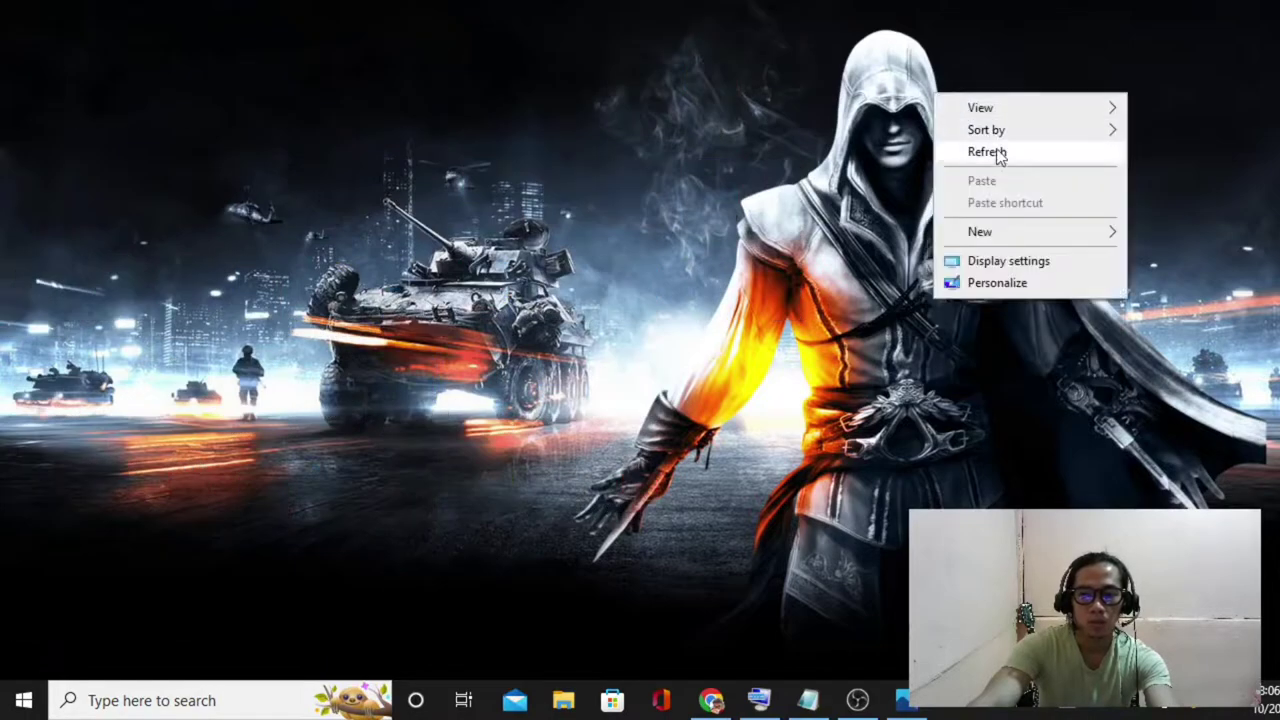
left_click(997, 153)
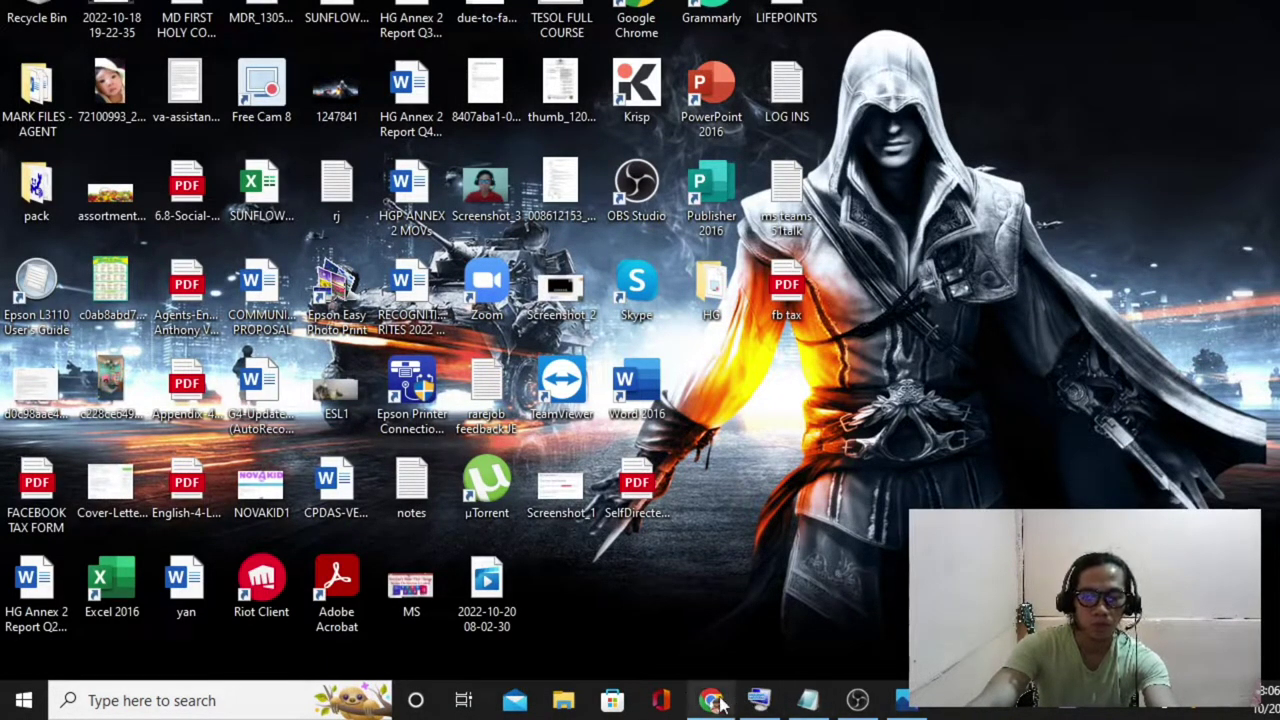
left_click(712, 700)
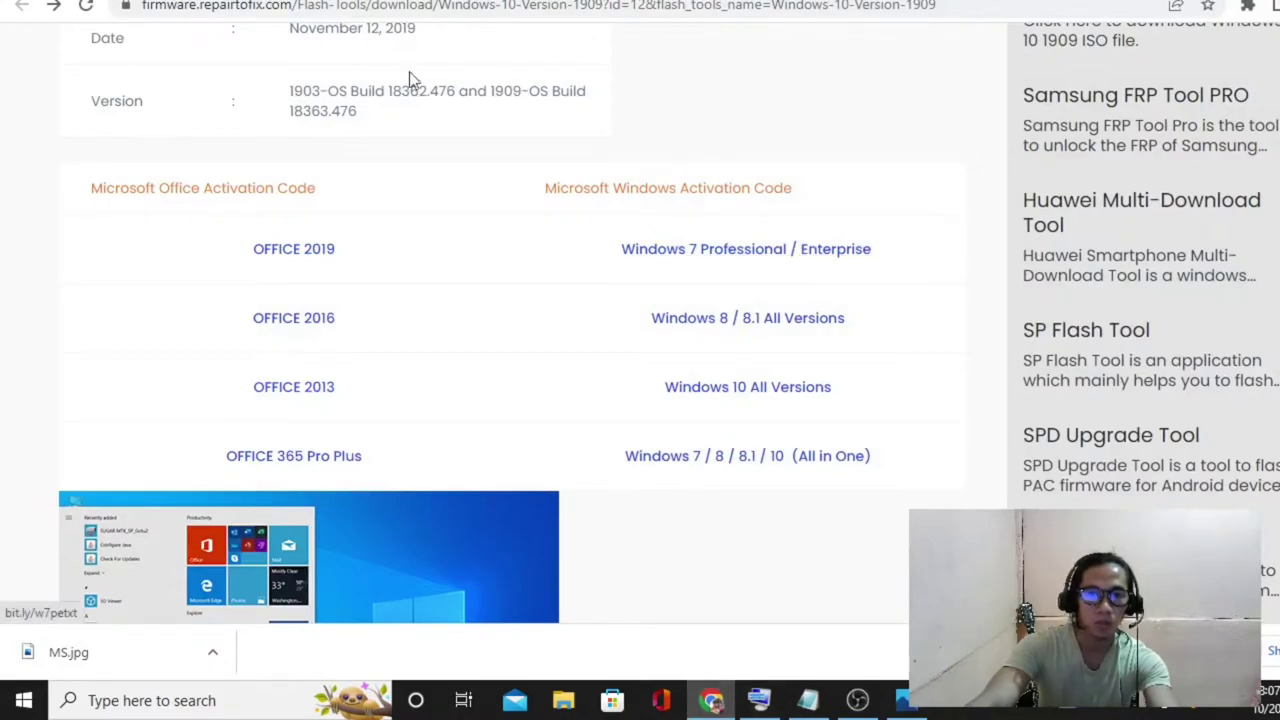
left_click(948, 8)
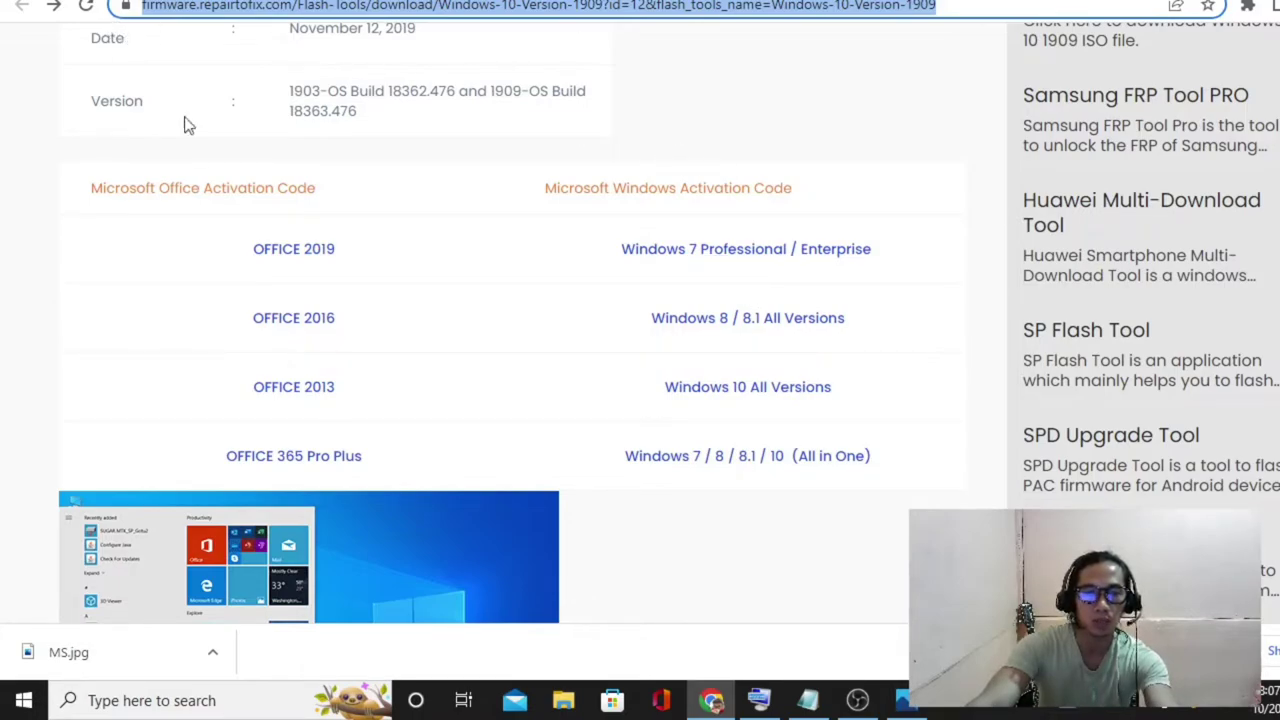
left_click(840, 97)
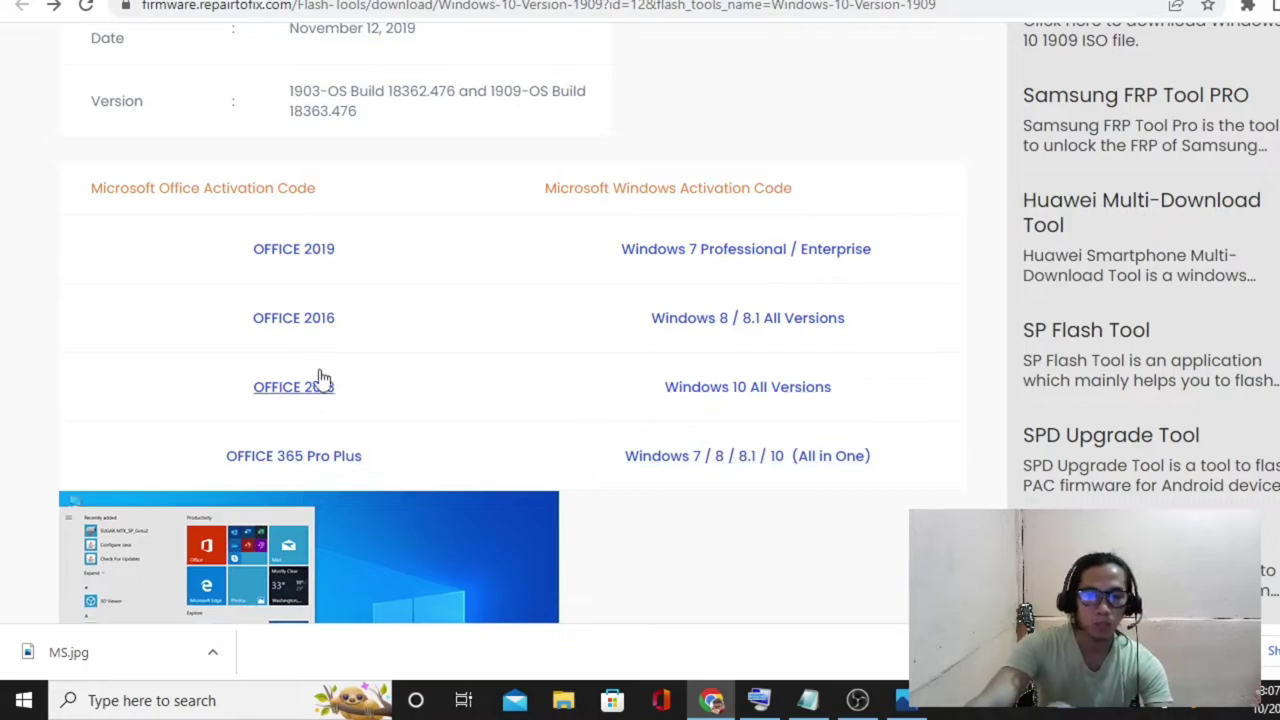
Copy the whole Windows 8/8.1 batch activation script from MSGuides, then show the desktop
left_click(717, 320)
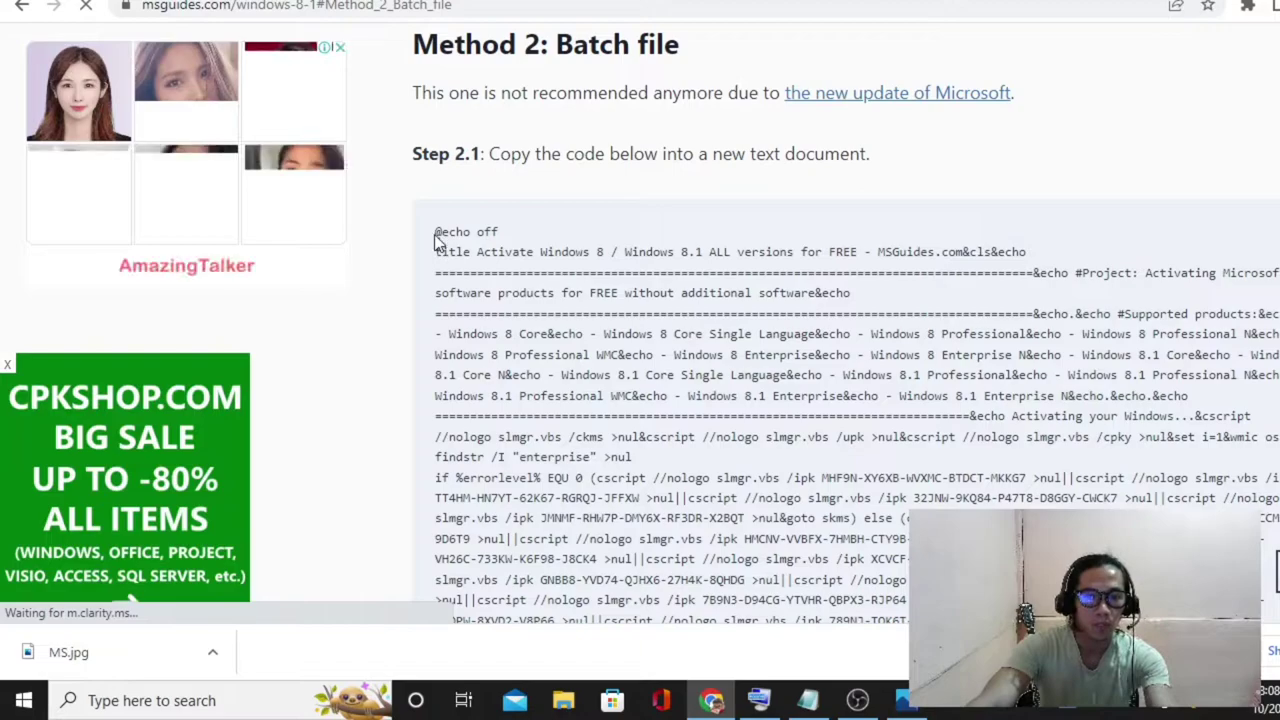
left_click_drag(434, 232, 773, 395)
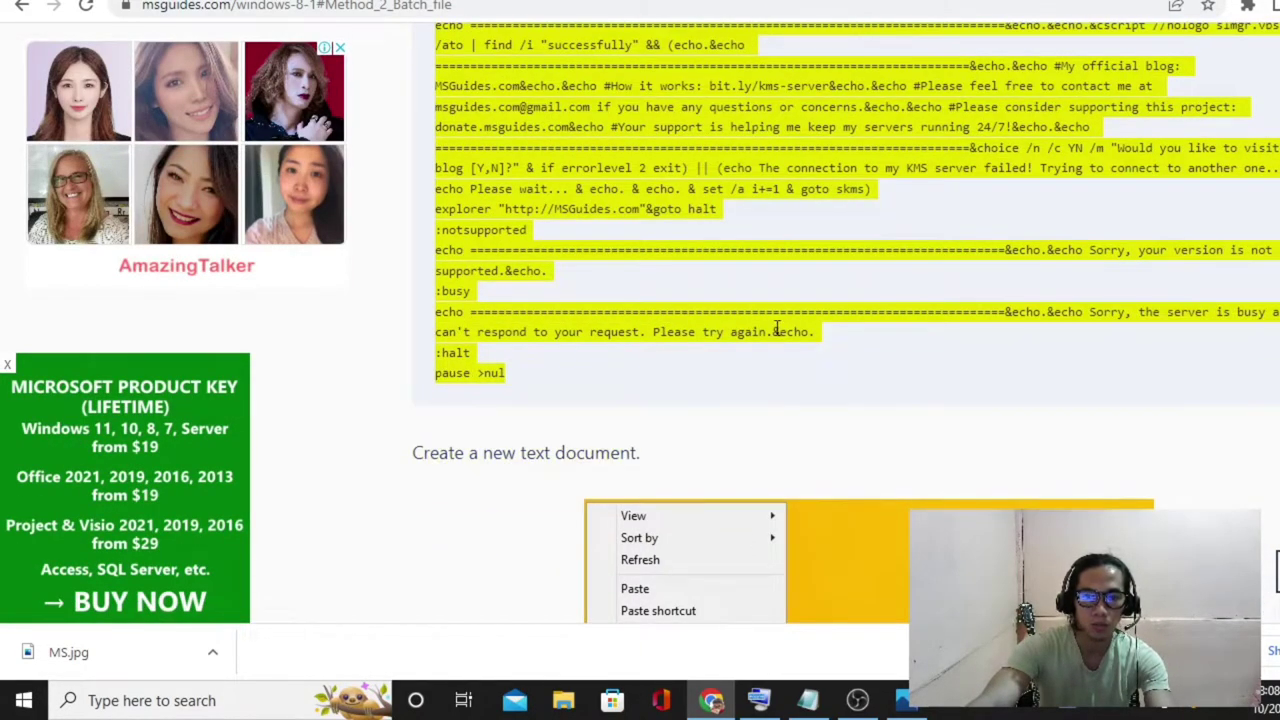
right_click(775, 322)
left_click(816, 342)
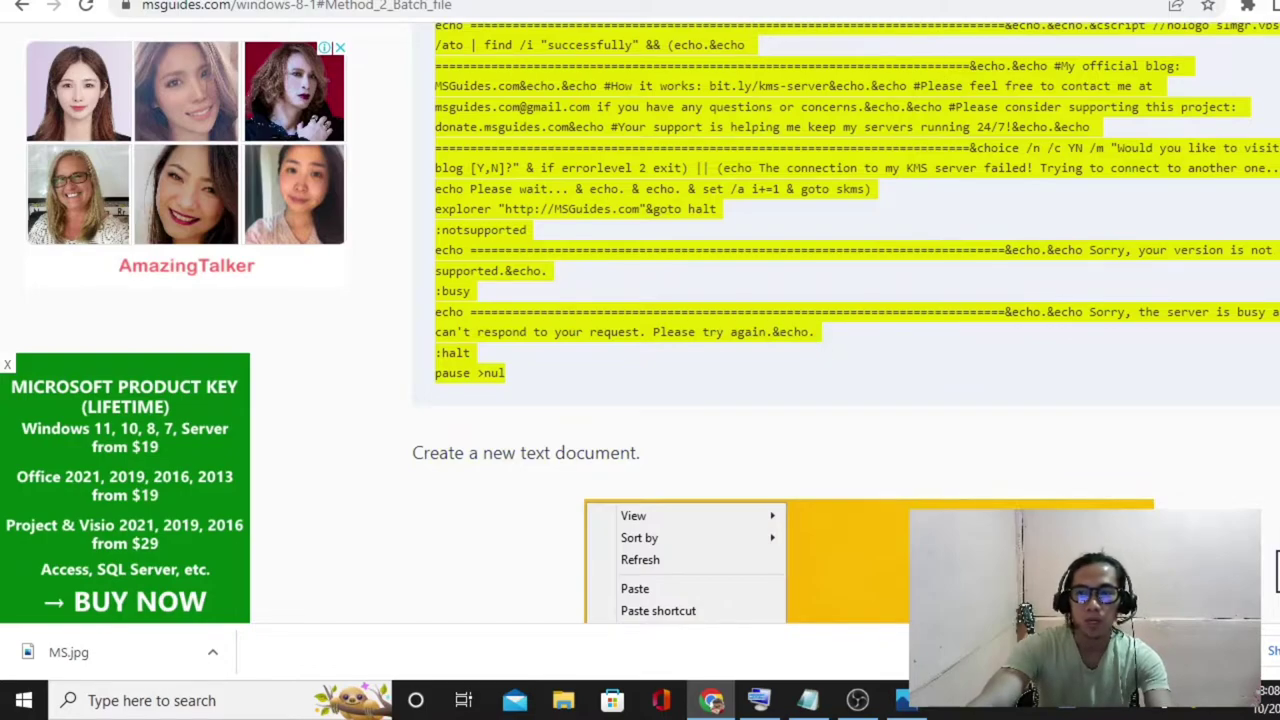
key("super+d")
Refresh the desktop, create a new Text Document there and open it
right_click(948, 196)
left_click(830, 343)
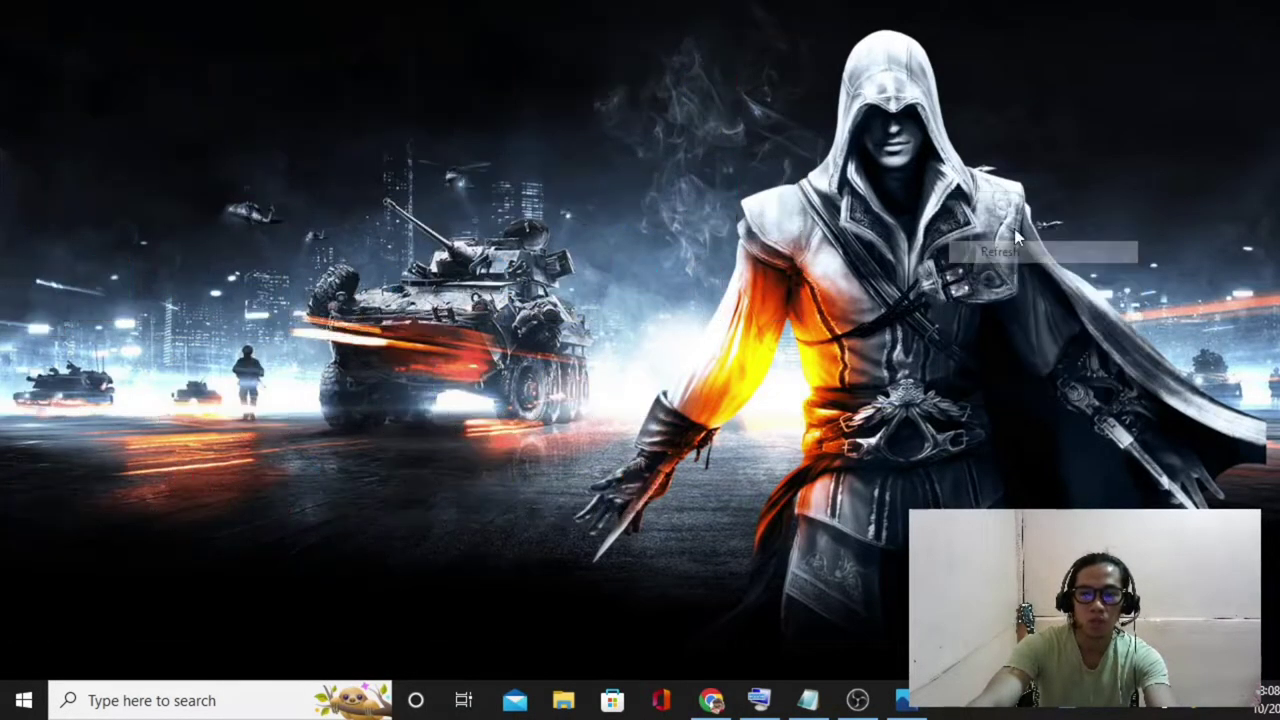
right_click(999, 138)
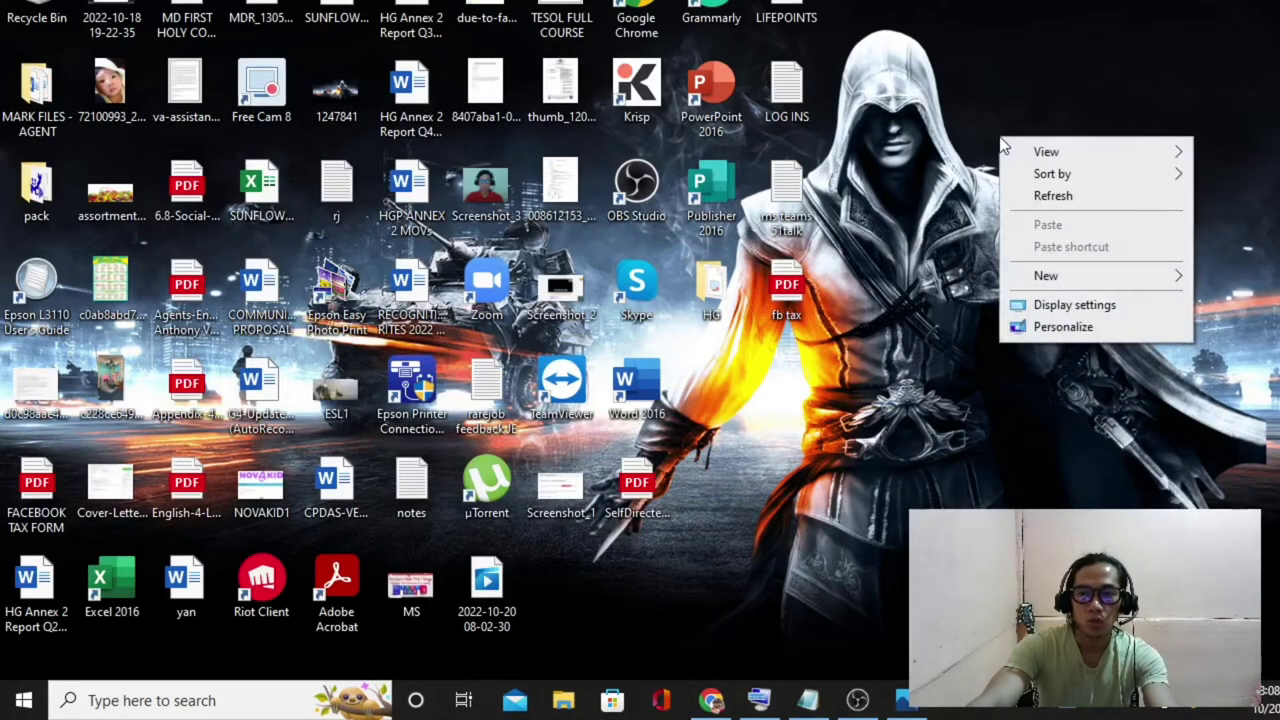
mouse_move(1046, 276)
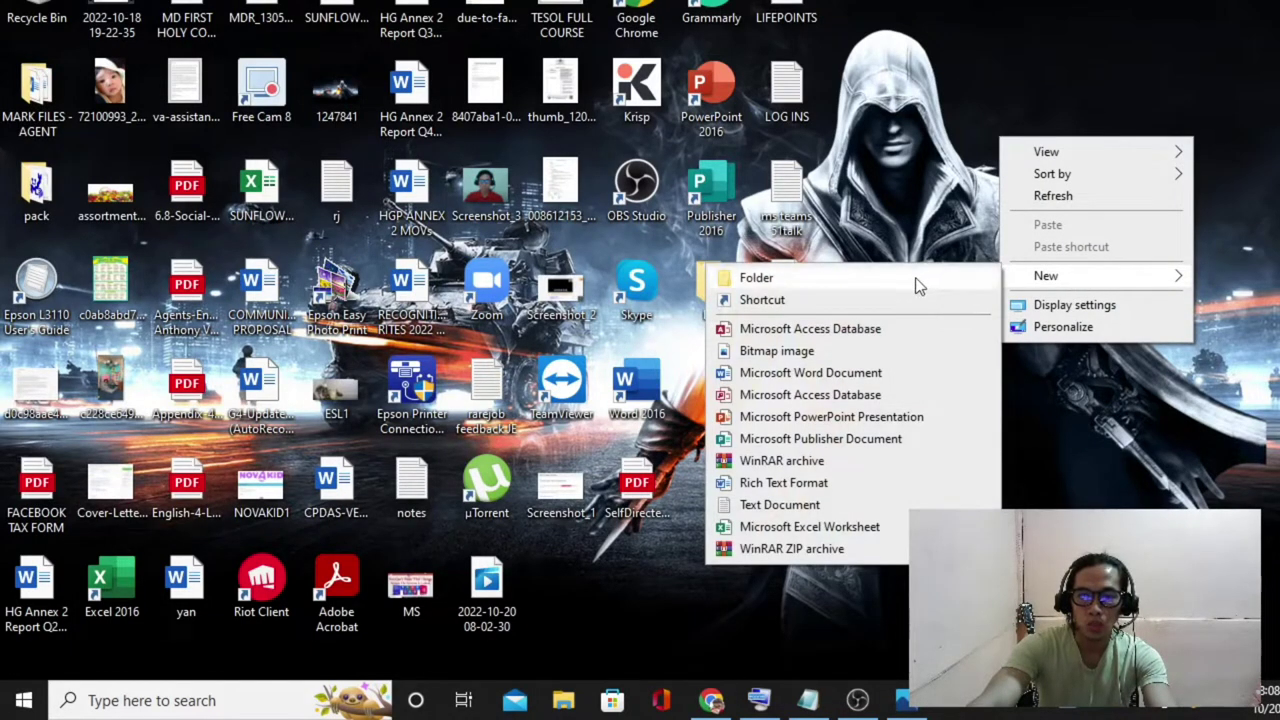
left_click(783, 513)
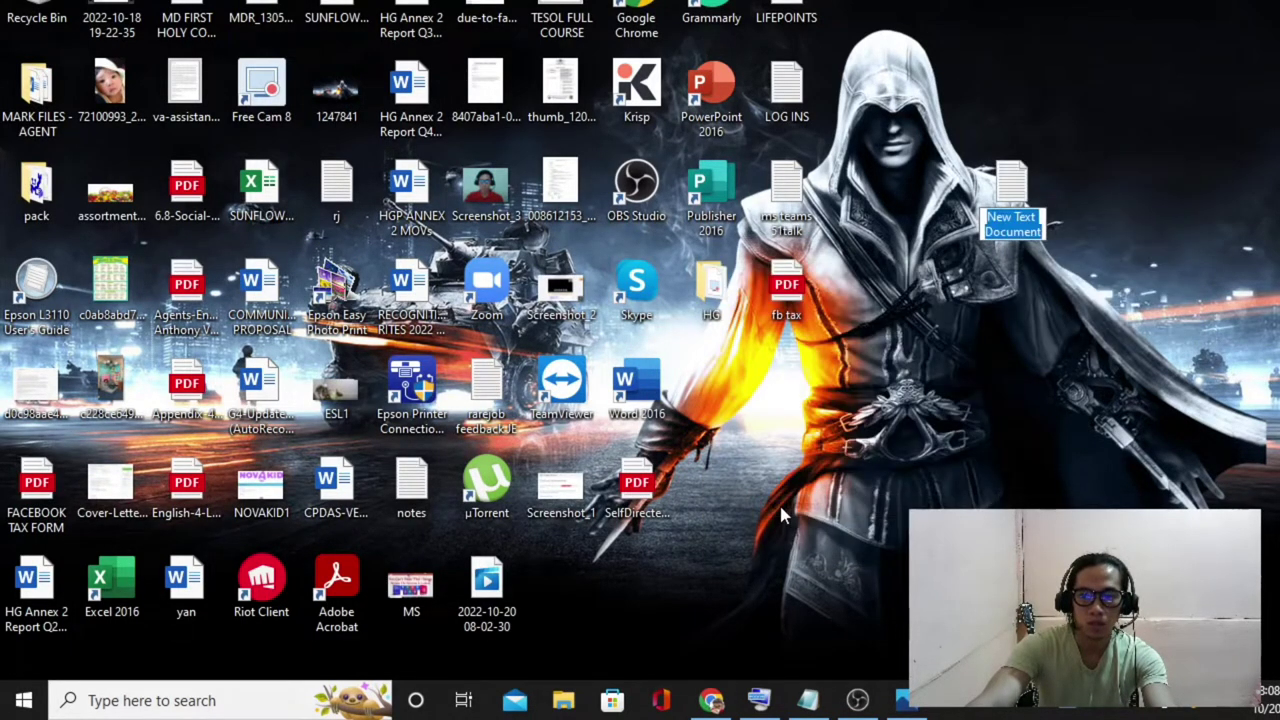
left_click(1013, 193)
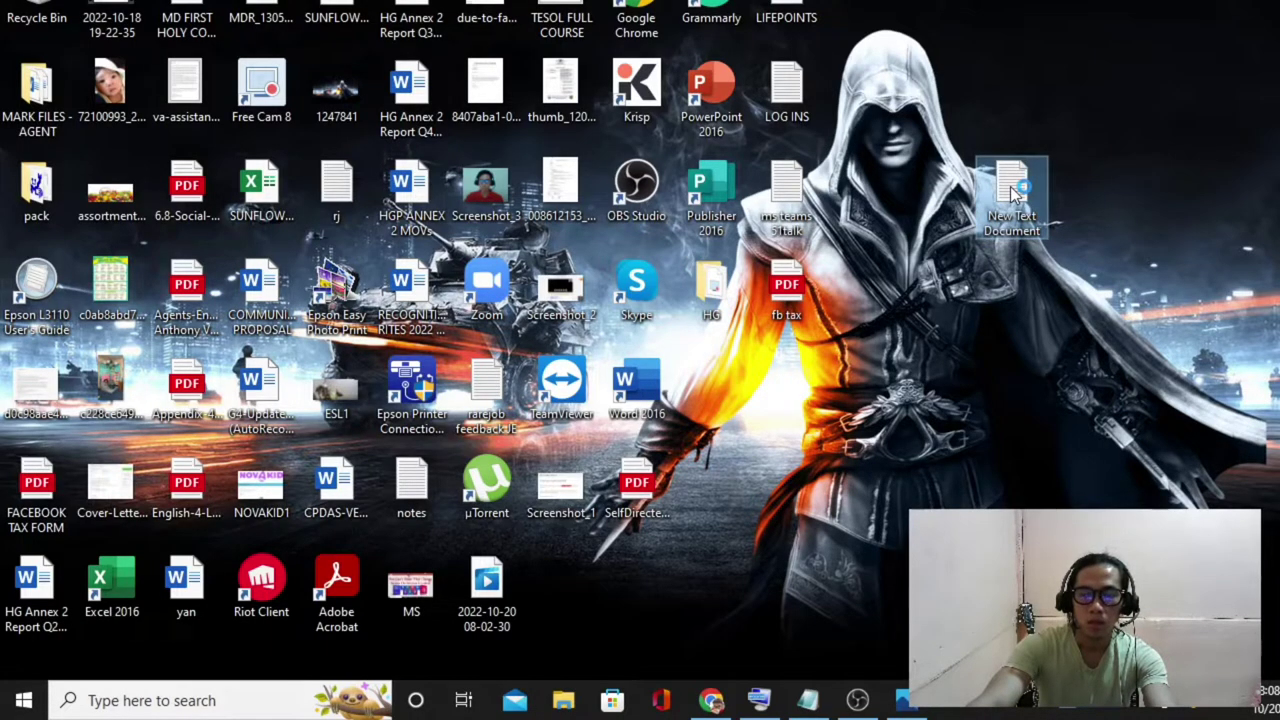
double_click(1013, 193)
Paste the copied activation script into the document and start Save As
right_click(1103, 92)
left_click(1143, 180)
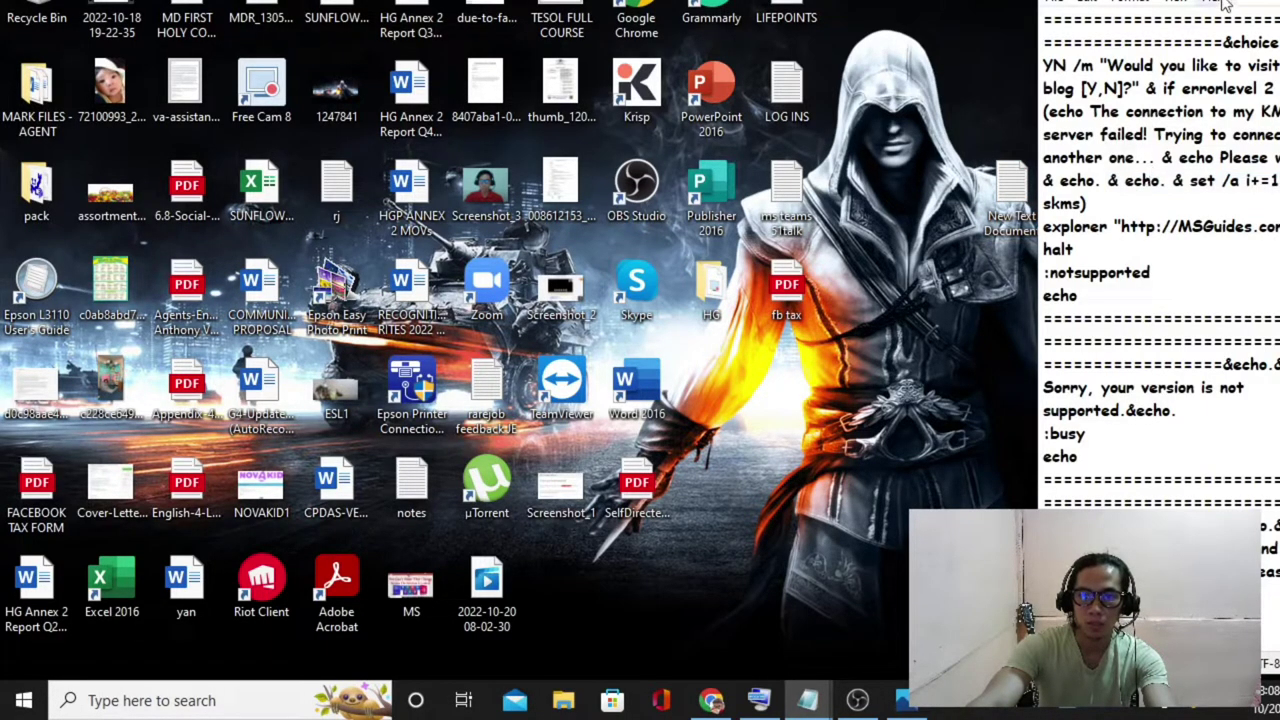
left_click(1065, 12)
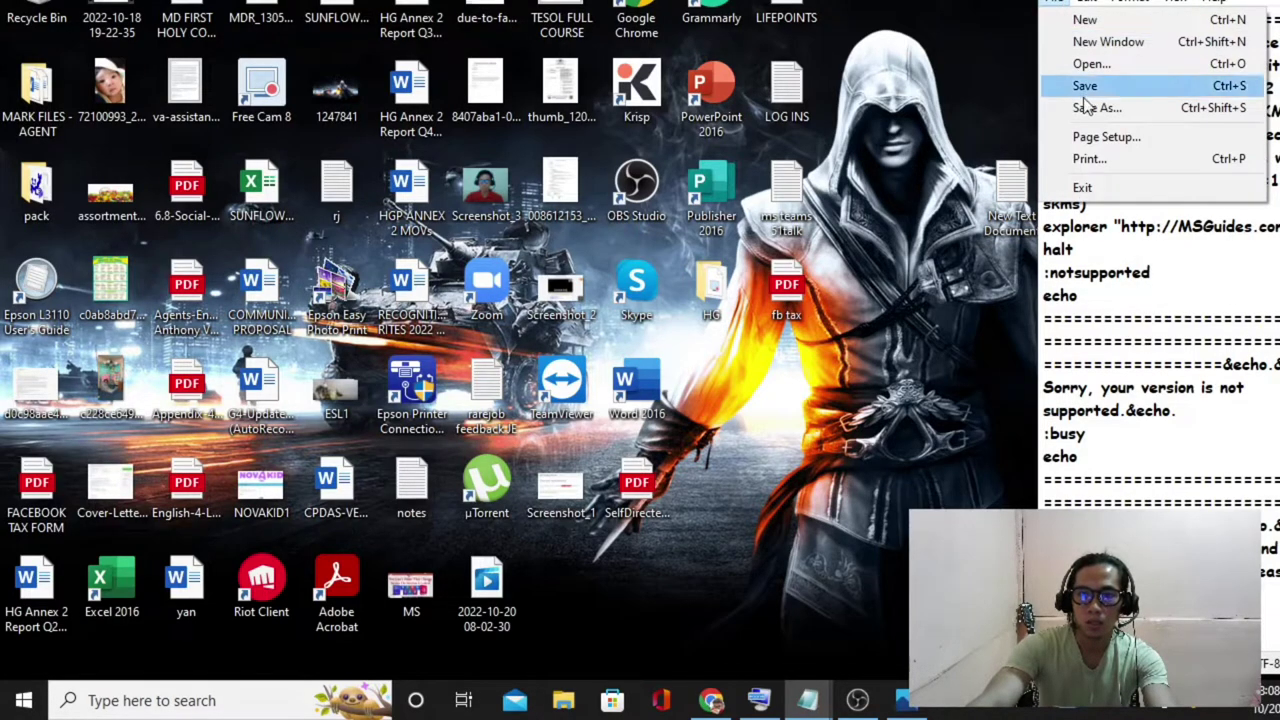
left_click(1090, 111)
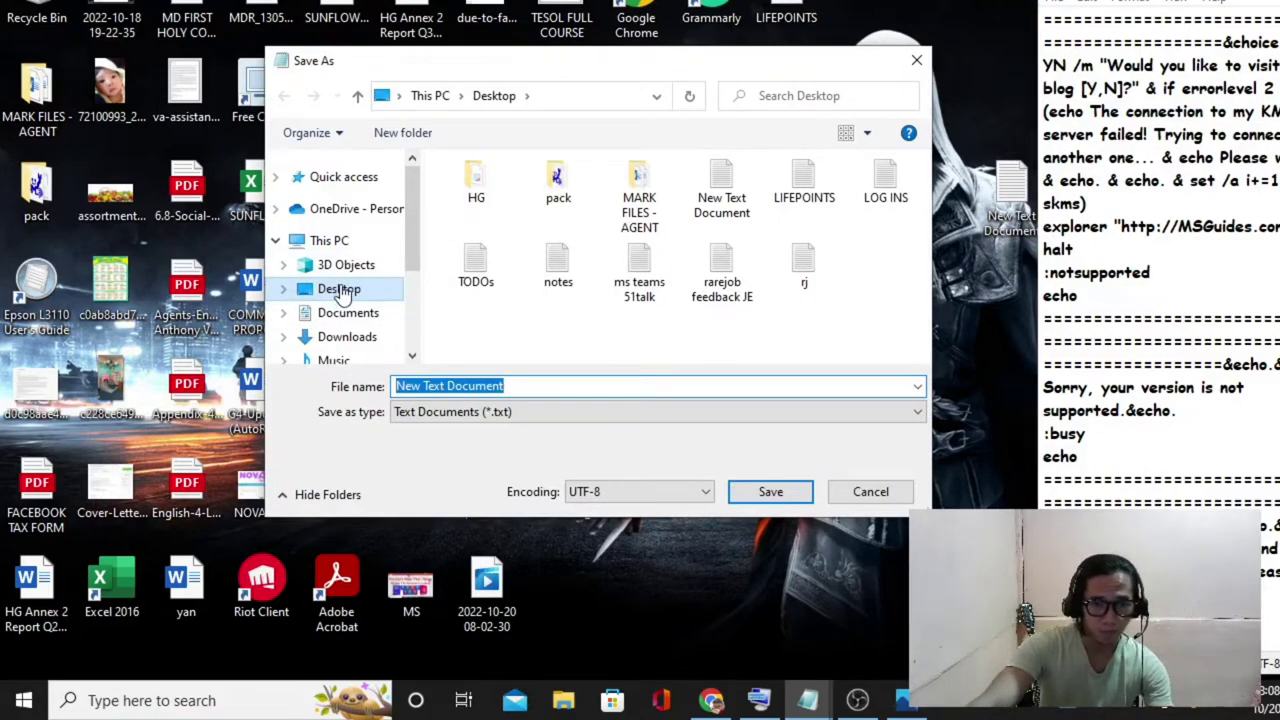
Choose the Desktop folder, clear the file name, and bring up the On-Screen Keyboard
left_click(341, 290)
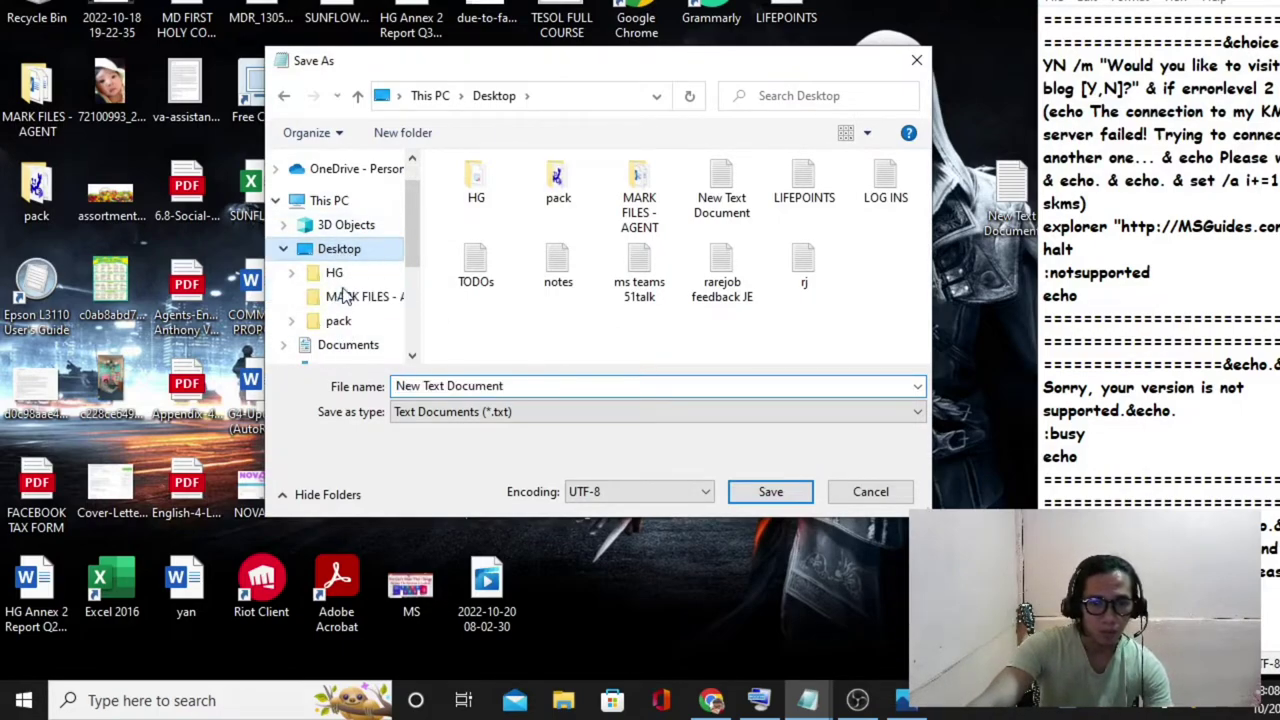
triple_click(522, 380)
key("BackSpace")
key("ctrl+super+o")
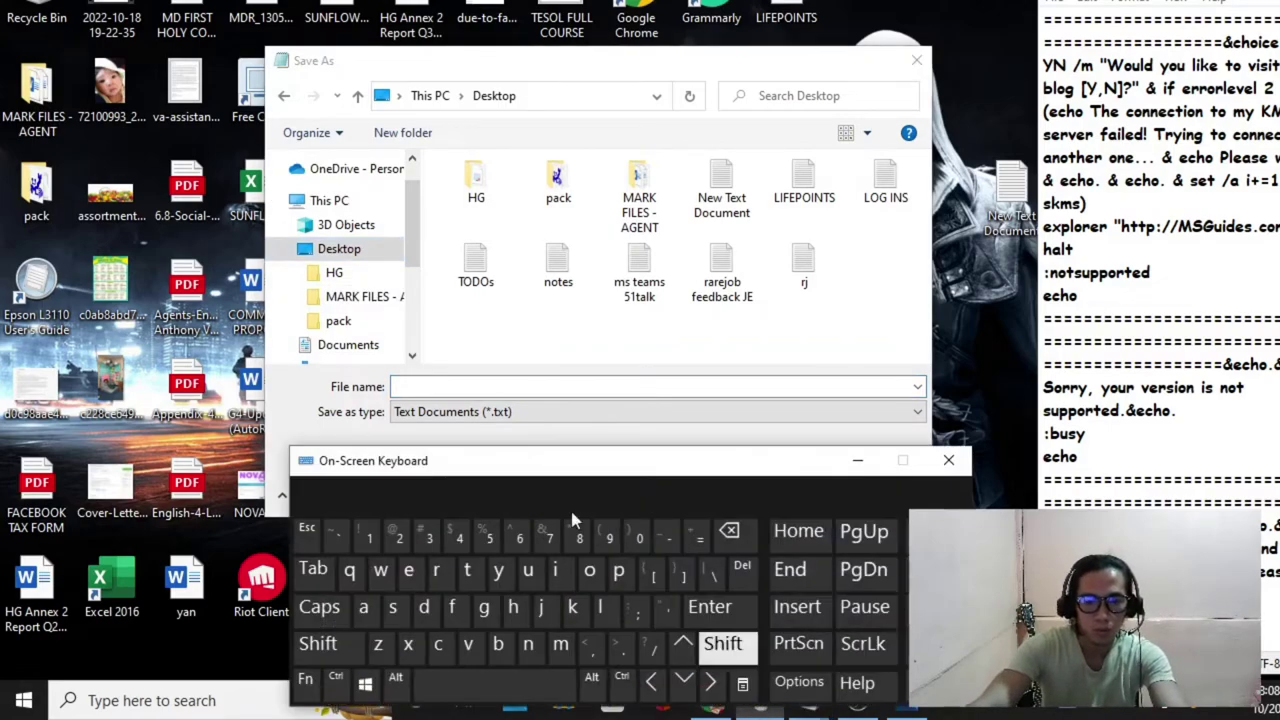
left_click(318, 643)
left_click(498, 643)
left_click(434, 386)
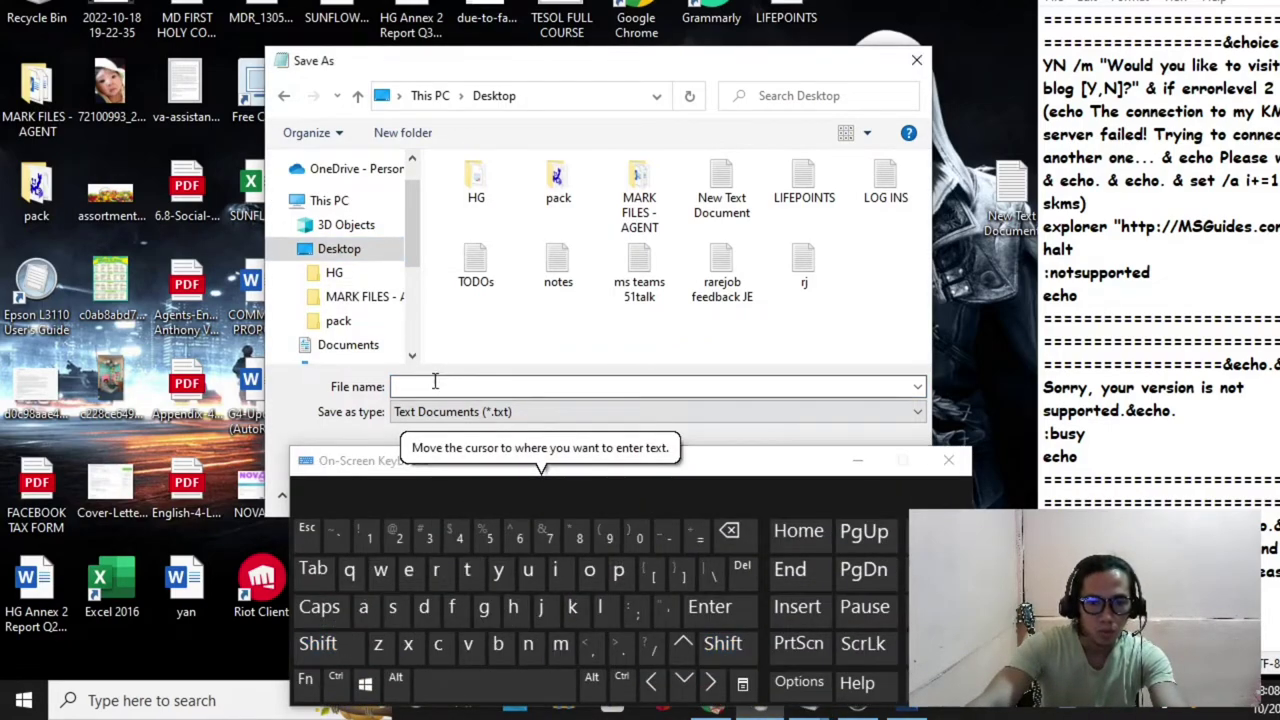
Enter the file name NewTech.cmd with the On-Screen Keyboard
left_click(318, 643)
left_click(528, 643)
left_click(408, 569)
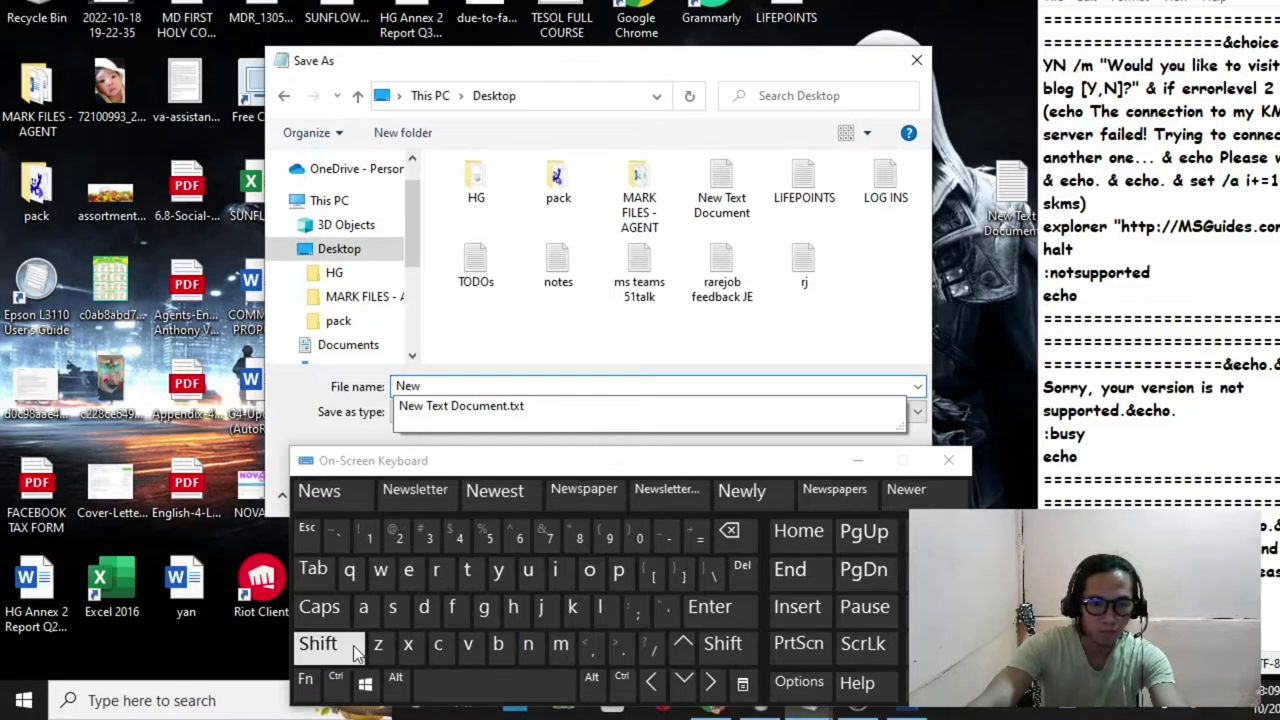
left_click(352, 648)
left_click(467, 569)
left_click(408, 569)
left_click(438, 643)
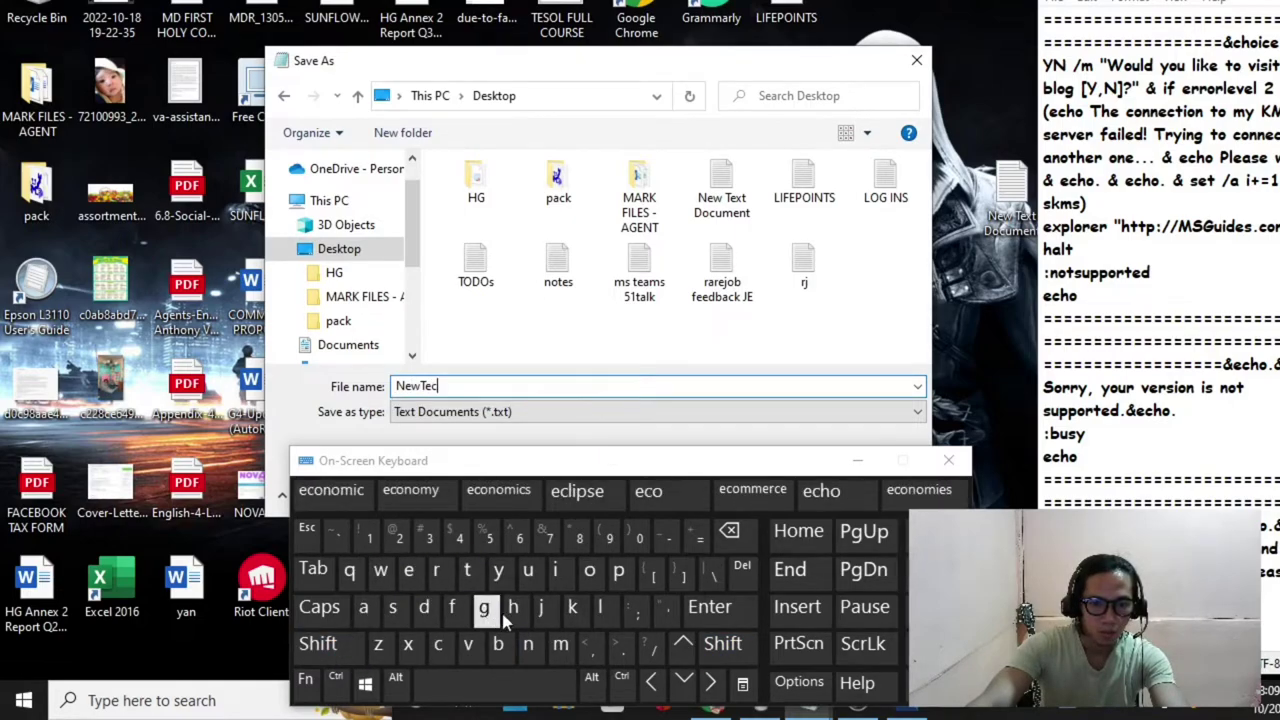
left_click(512, 607)
left_click(622, 643)
left_click(438, 643)
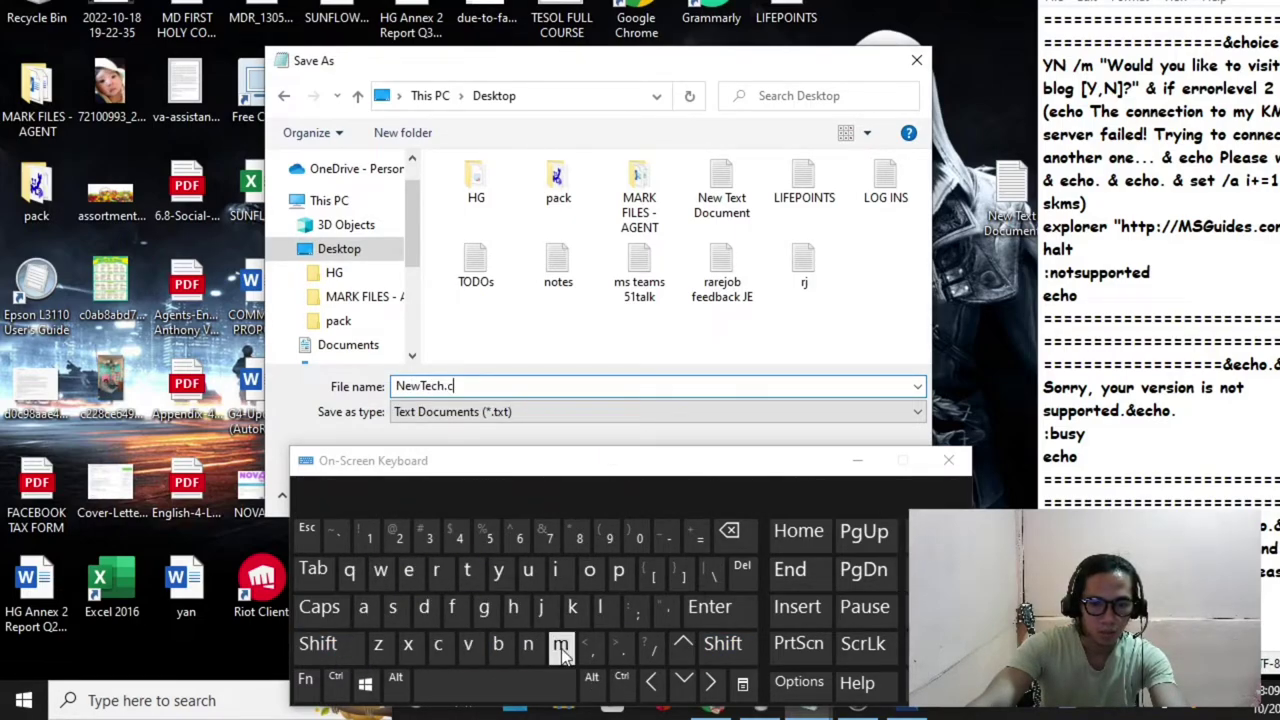
left_click(560, 643)
left_click(423, 607)
Close the On-Screen Keyboard and save the file as NewTech.cmd
left_click(948, 460)
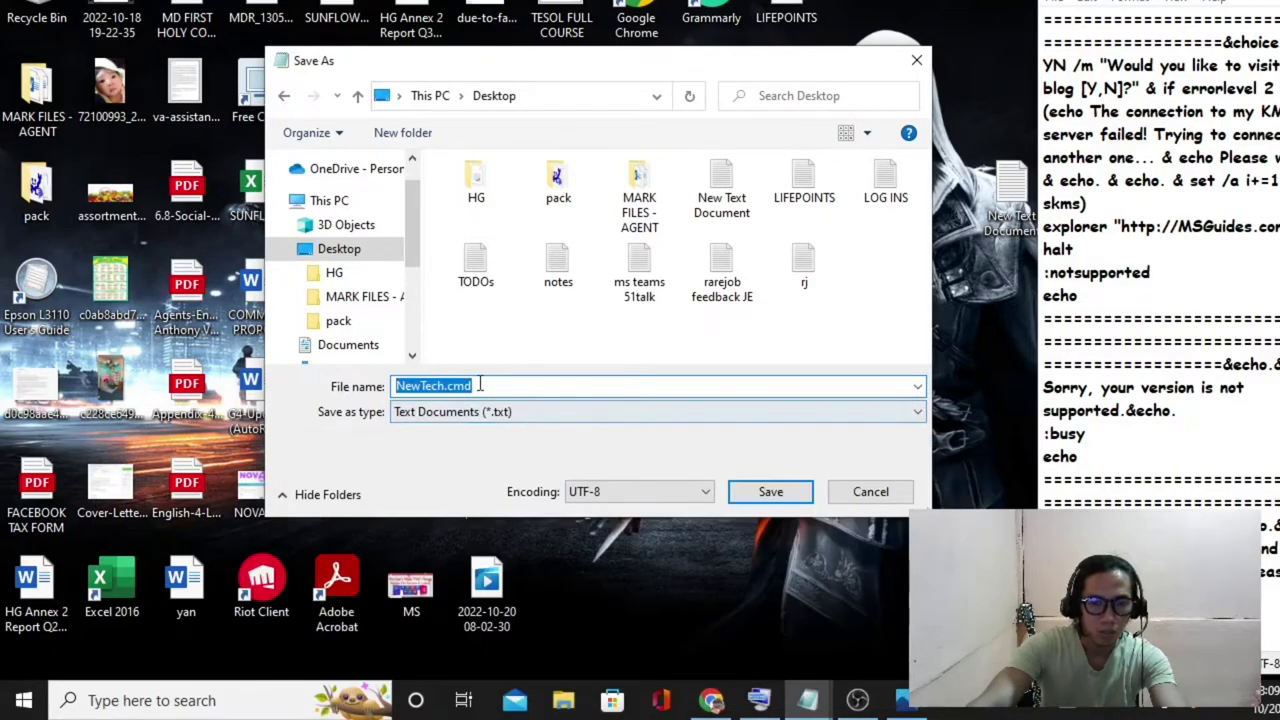
left_click(492, 381)
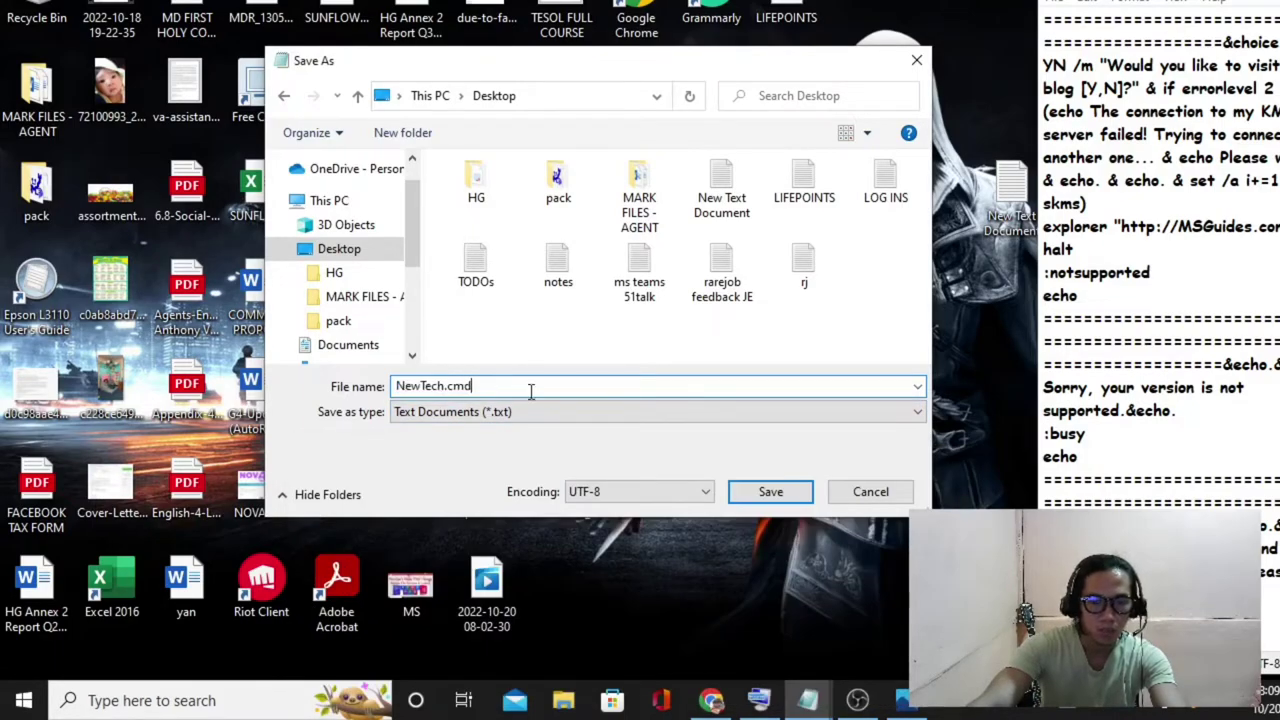
left_click(772, 494)
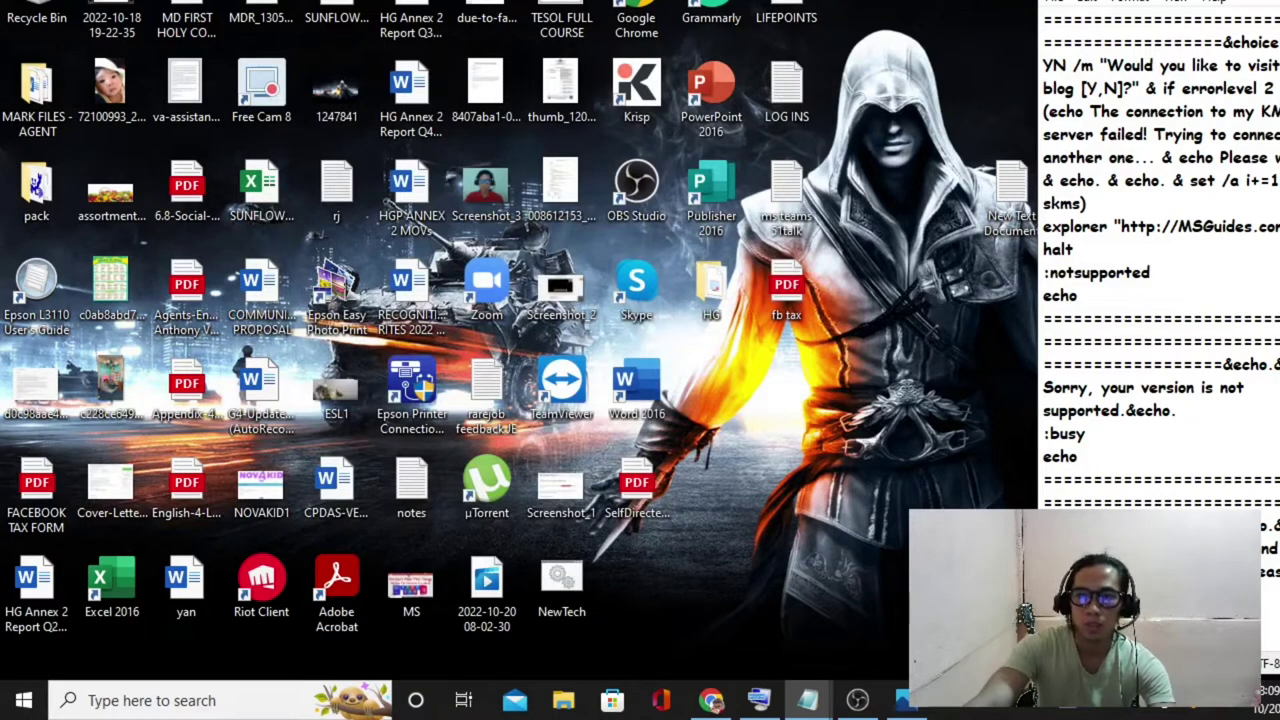
Refresh the desktop and run NewTech.cmd as administrator, approving the UAC prompt
key("super+d")
right_click(893, 423)
left_click(978, 500)
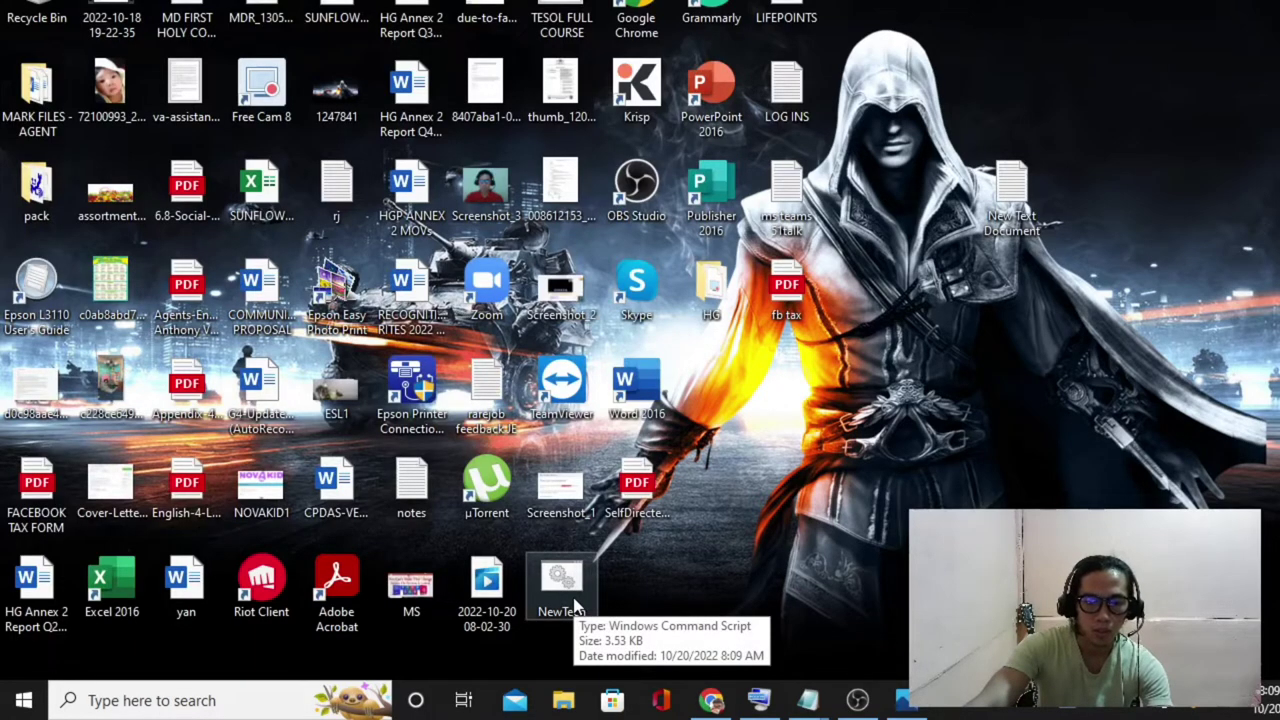
double_click(574, 604)
right_click(574, 597)
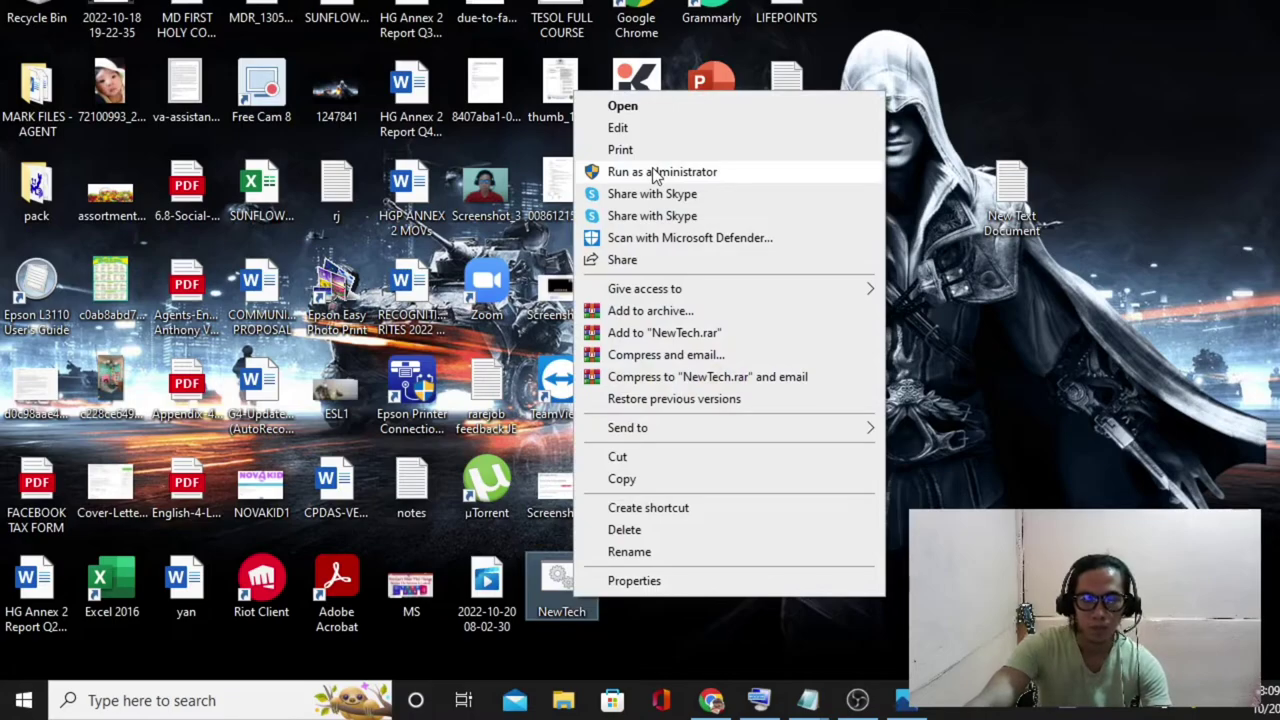
left_click(655, 172)
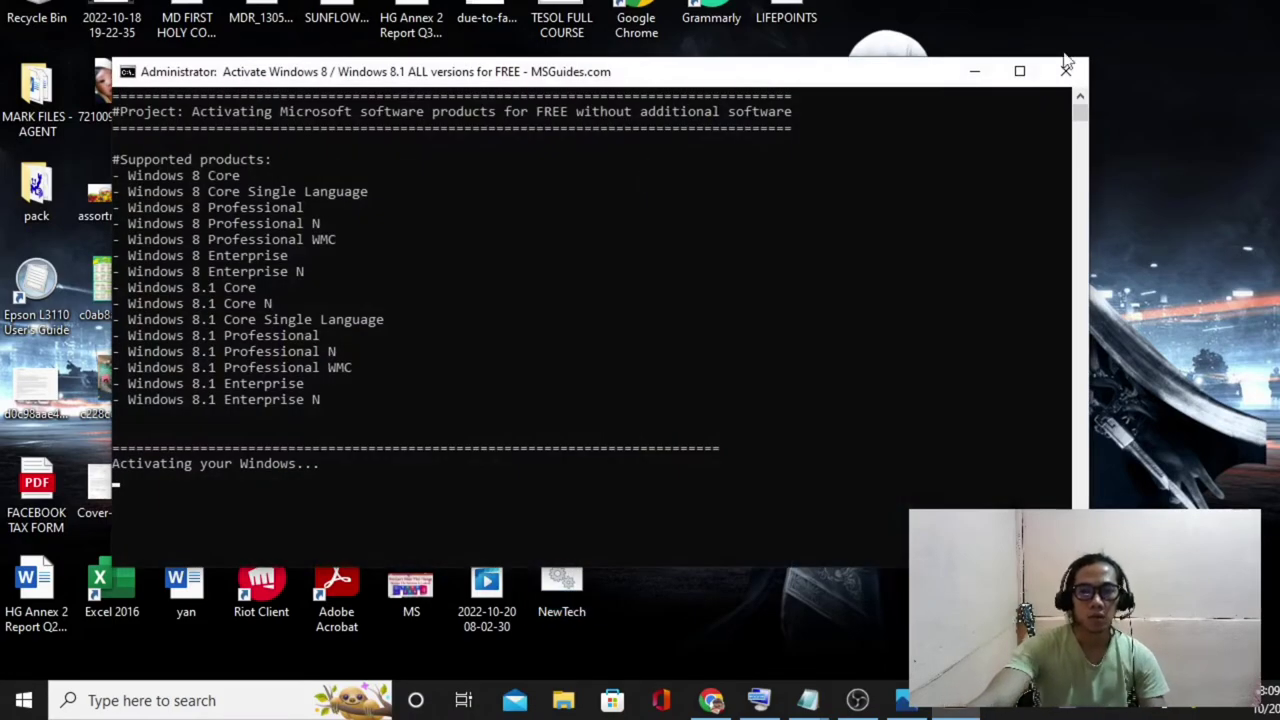
left_click(1020, 70)
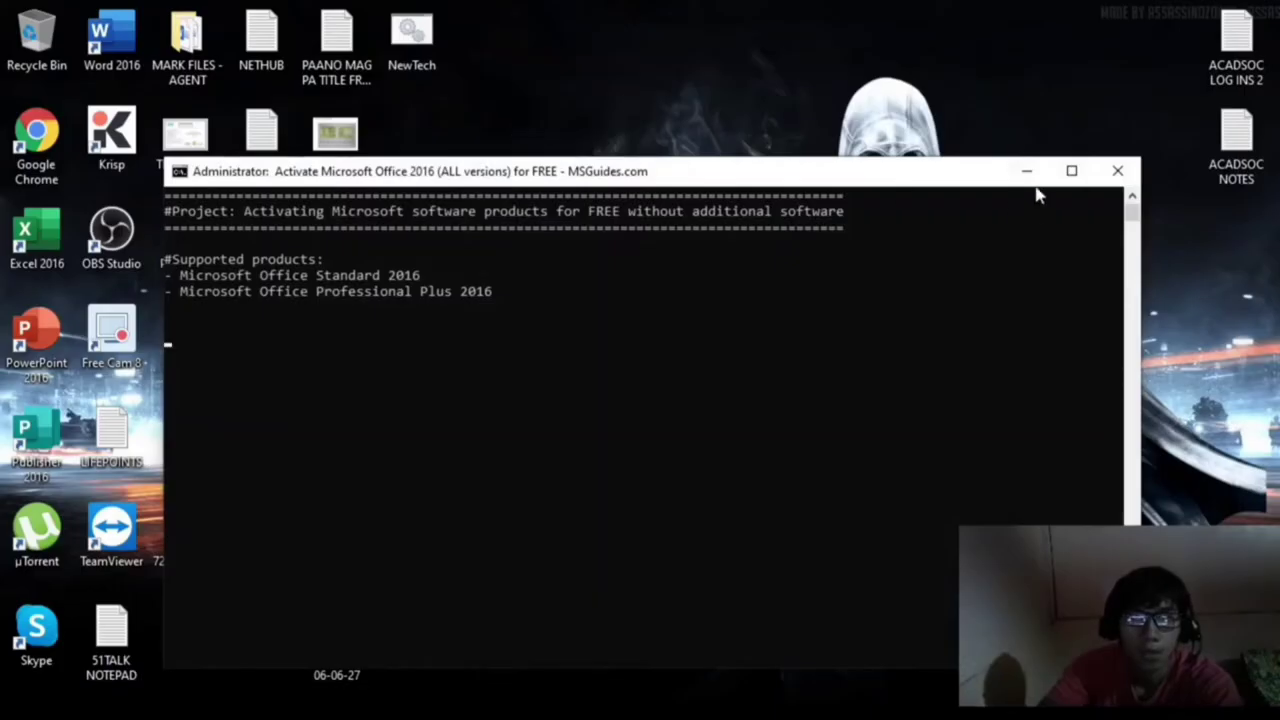
Maximize the console, wait for 'Product activation successful', then answer n to close it
left_click(1069, 171)
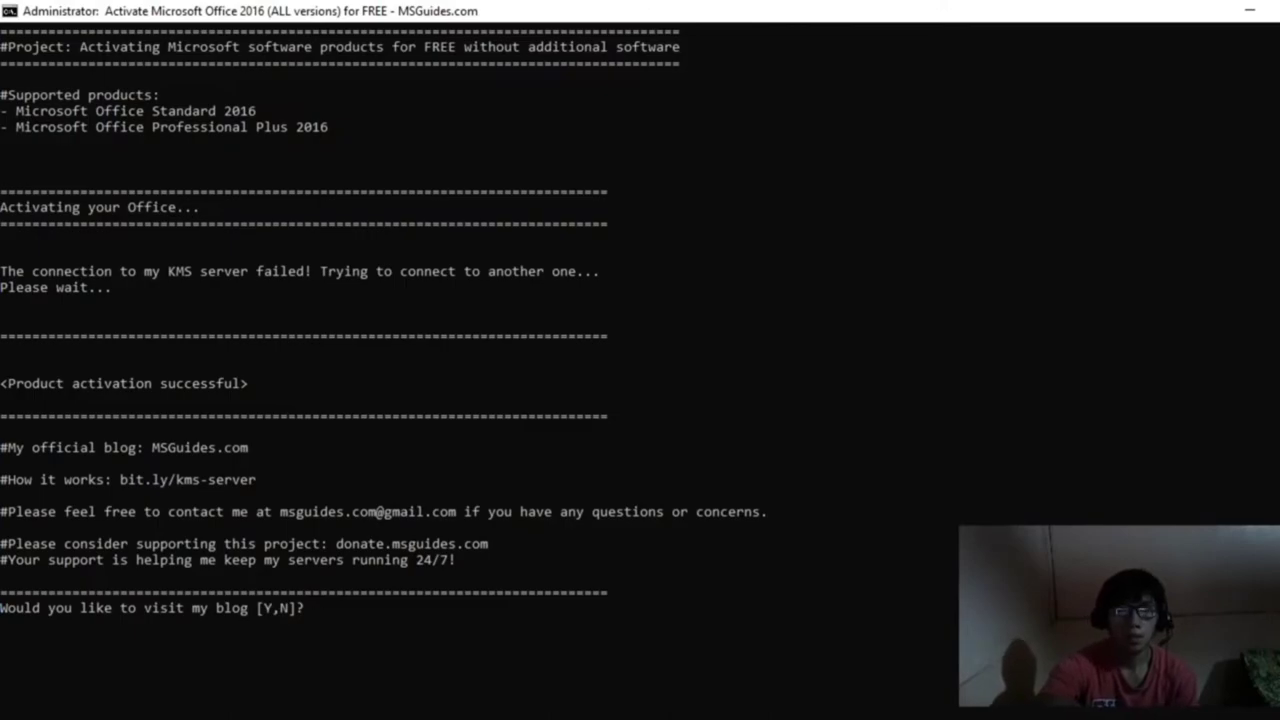
key("n")
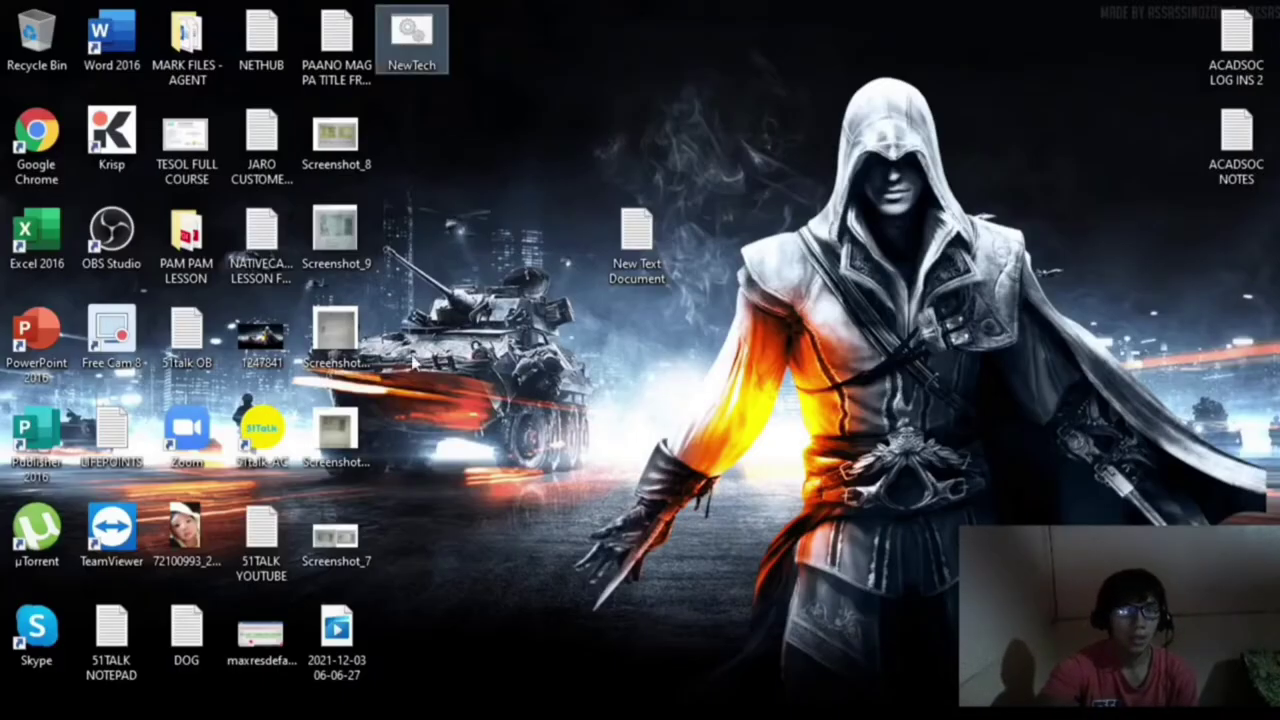
Launch Word 2016 from its desktop shortcut and start a Blank document
double_click(104, 64)
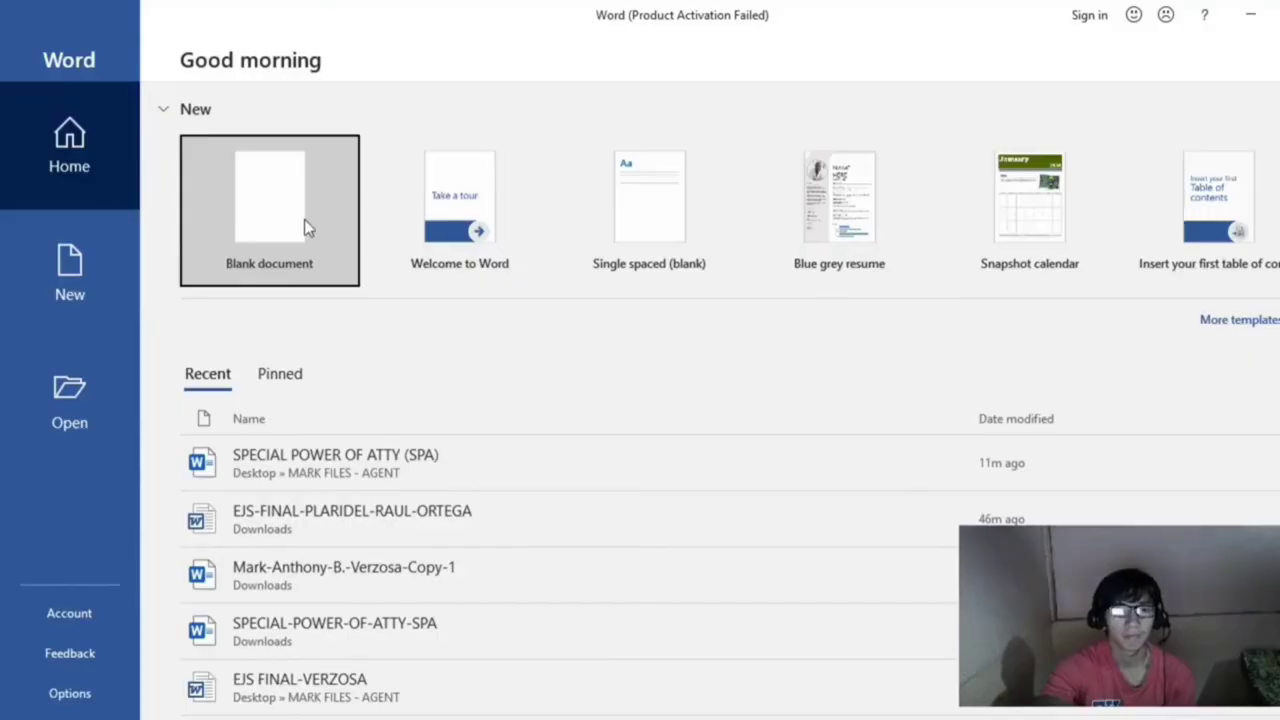
left_click(303, 222)
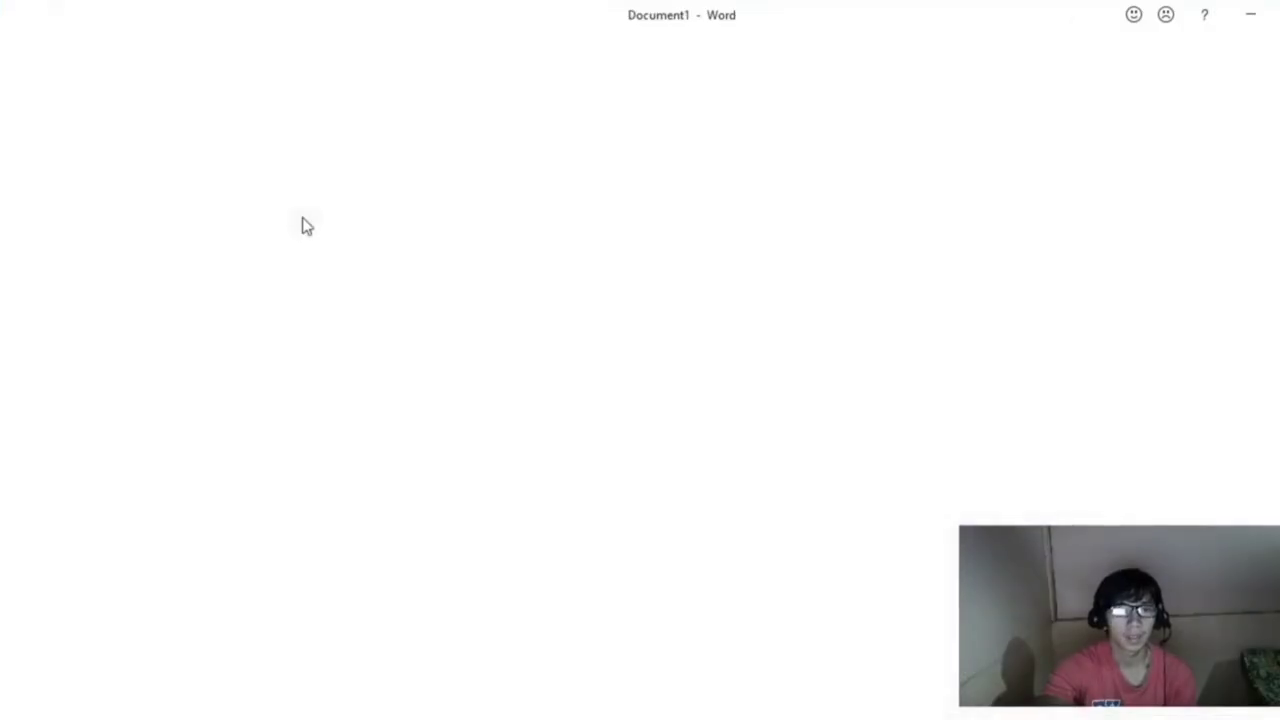